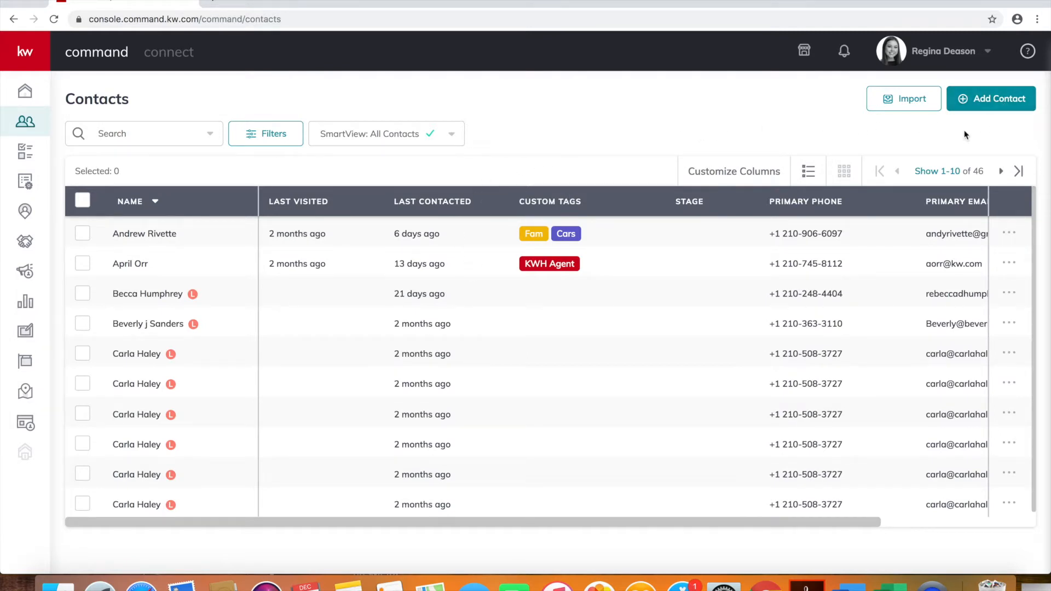
Open a new contact form and enter the contact's full name
{"action": "left_click", "coordinate": [987, 101]}
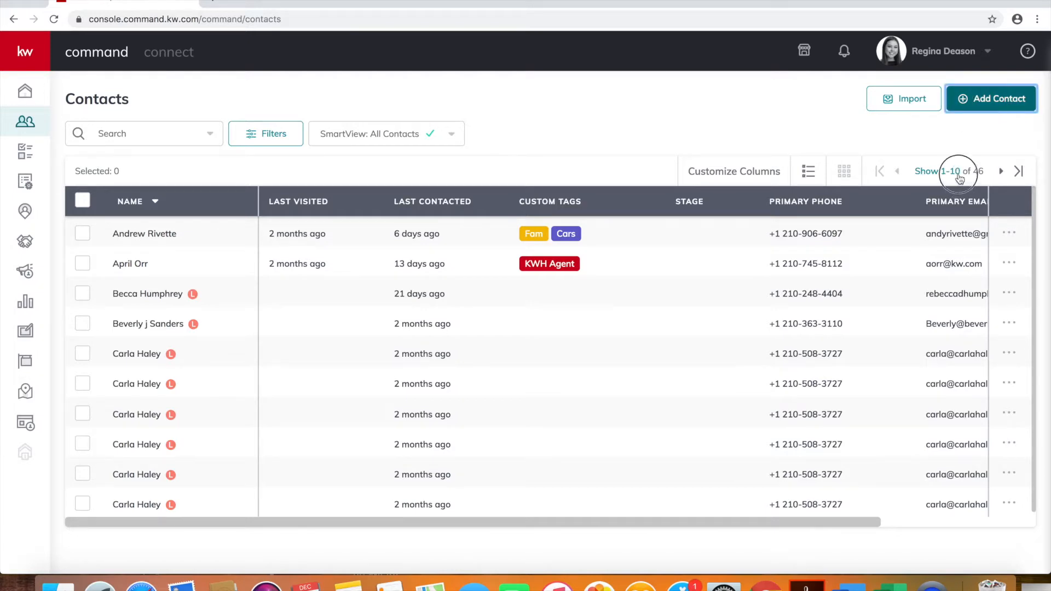
{"action": "left_click", "coordinate": [983, 100]}
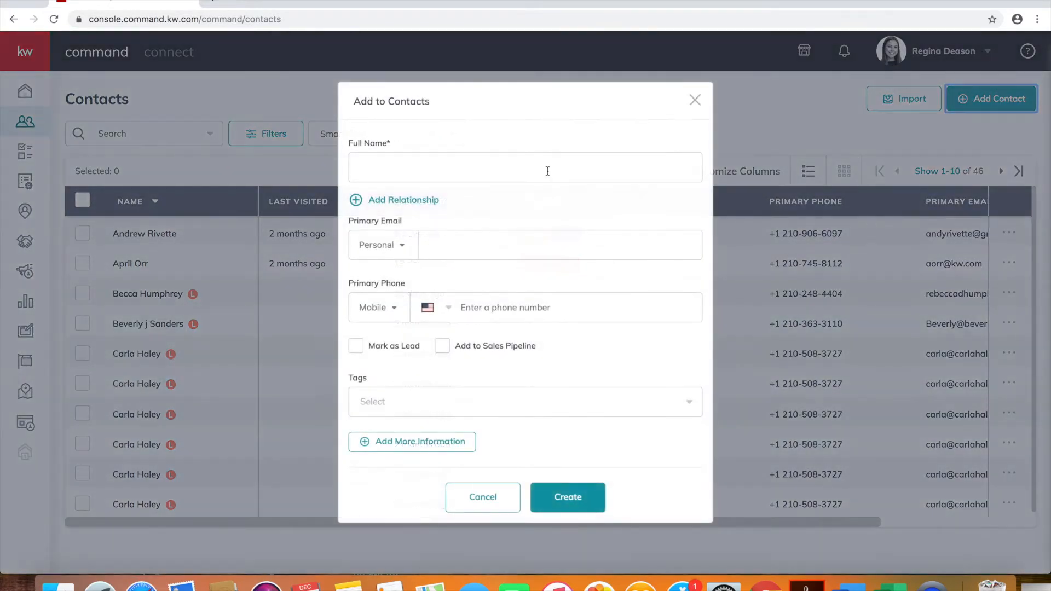
{"action": "left_click", "coordinate": [548, 171]}
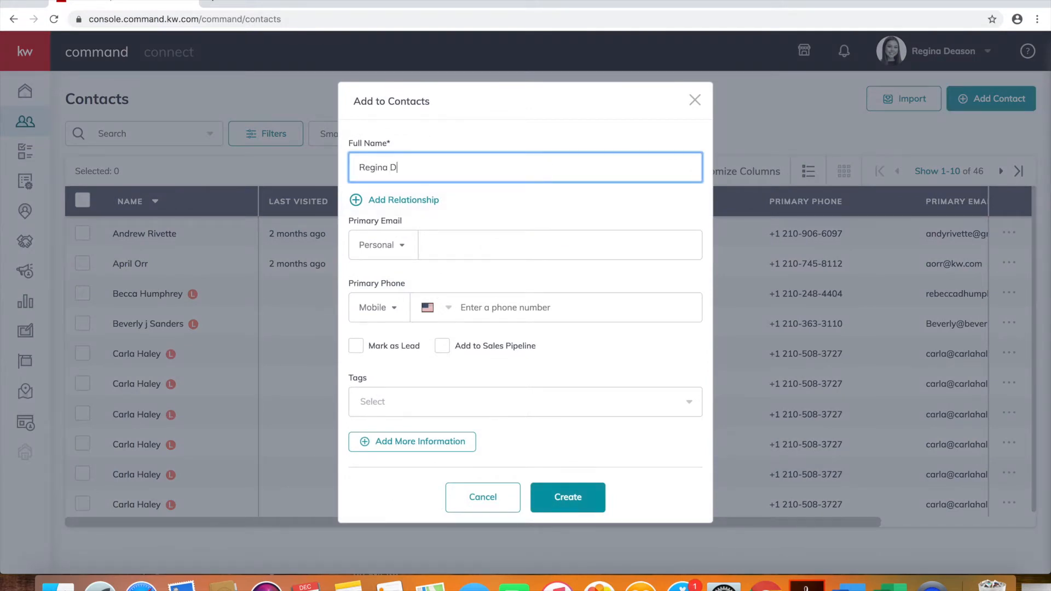
Enter the contact's e-mail address as a Work e-mail, plus her mobile phone number
{"action": "left_click", "coordinate": [510, 241]}
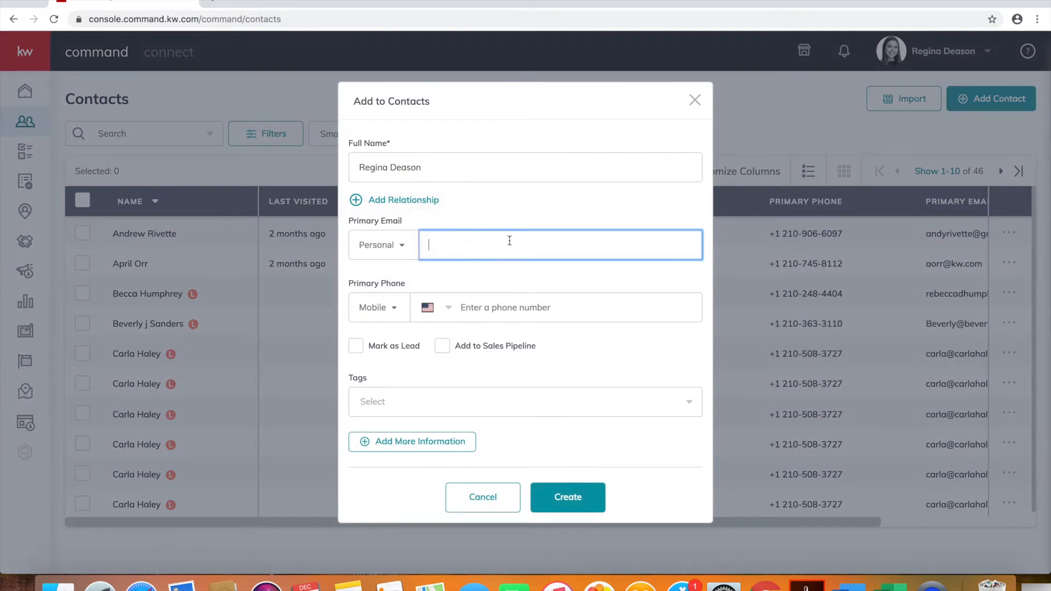
{"action": "left_click", "coordinate": [383, 251]}
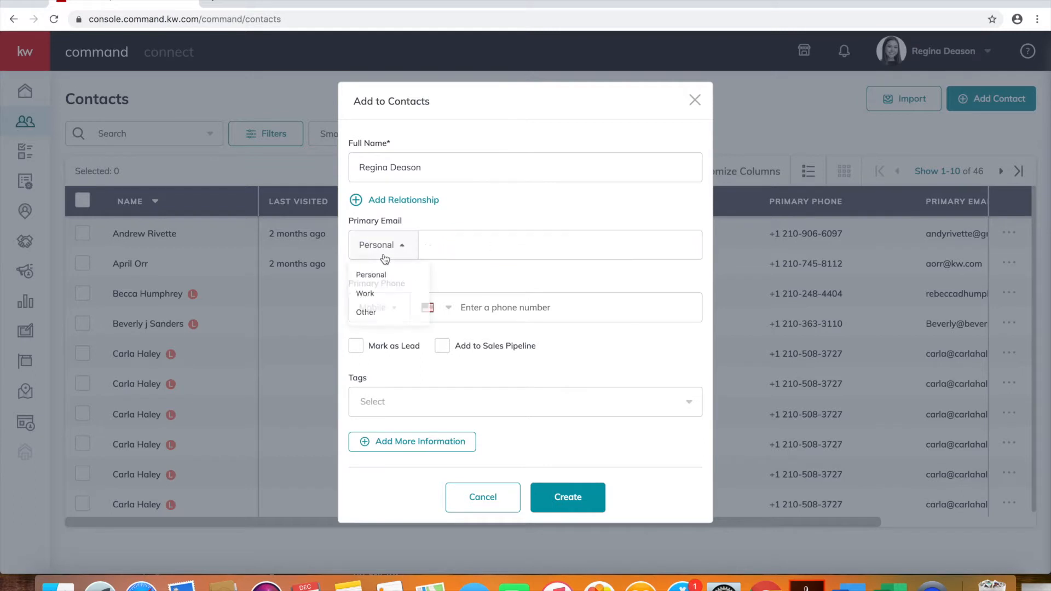
{"action": "left_click", "coordinate": [374, 298]}
{"action": "left_click", "coordinate": [459, 234]}
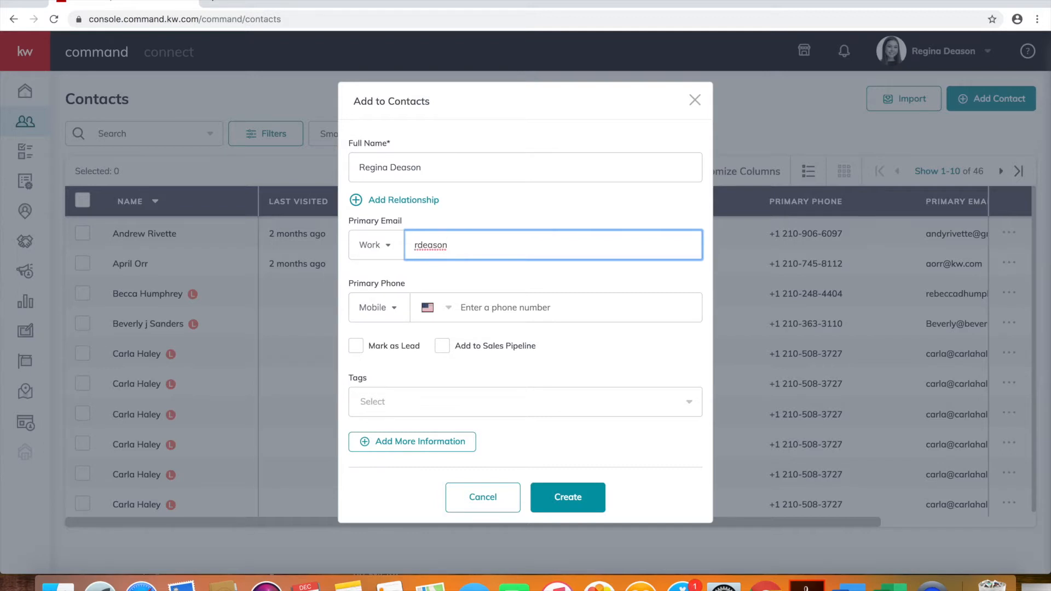
{"action": "type", "text": "@mykwsa.com"}
{"action": "left_click", "coordinate": [467, 306]}
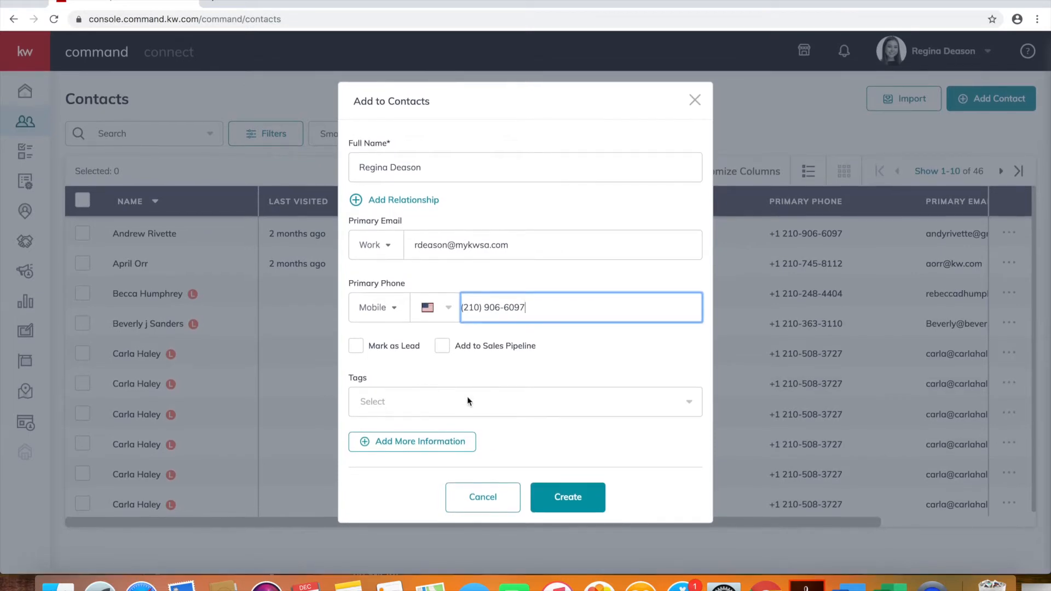
Look through the existing tags, then type 'Keller Williams Heritage Staff' as the tag
{"action": "left_click", "coordinate": [500, 407]}
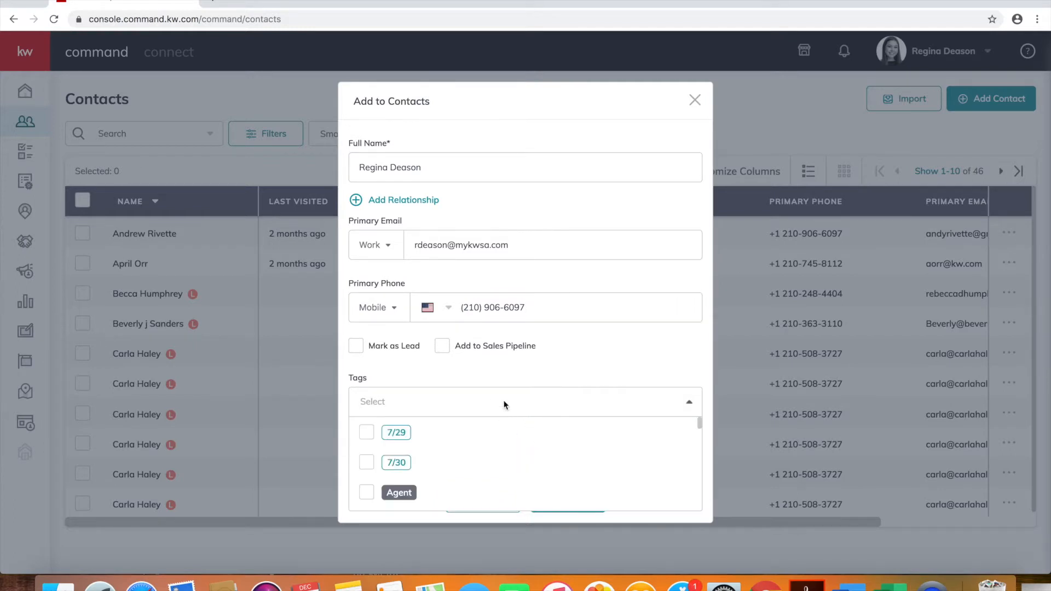
{"action": "scroll", "coordinate": [475, 482], "scroll_direction": "down", "scroll_amount": 8}
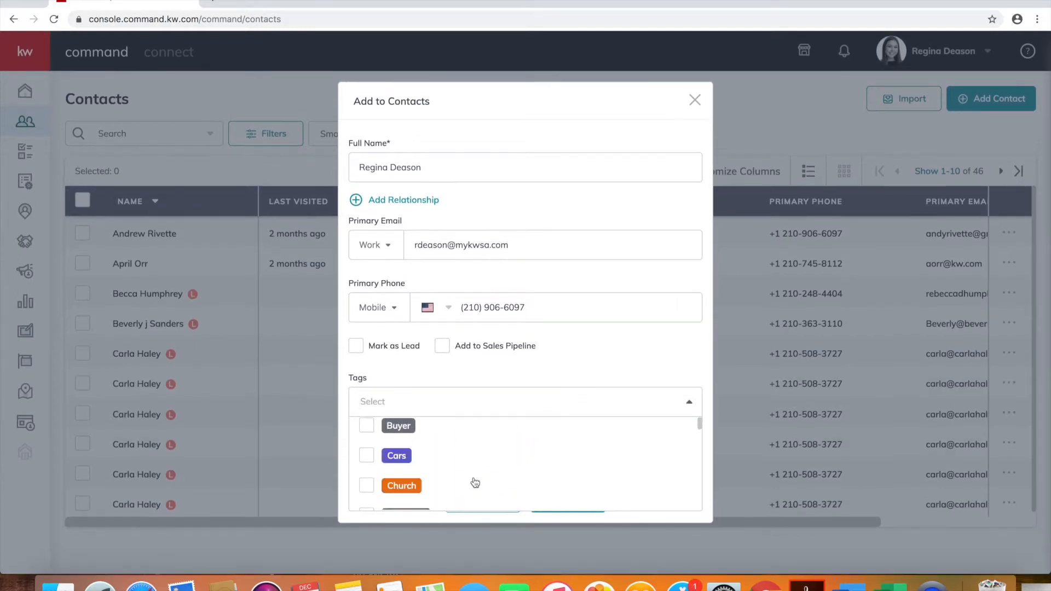
{"action": "scroll", "coordinate": [475, 482], "scroll_direction": "down", "scroll_amount": 4}
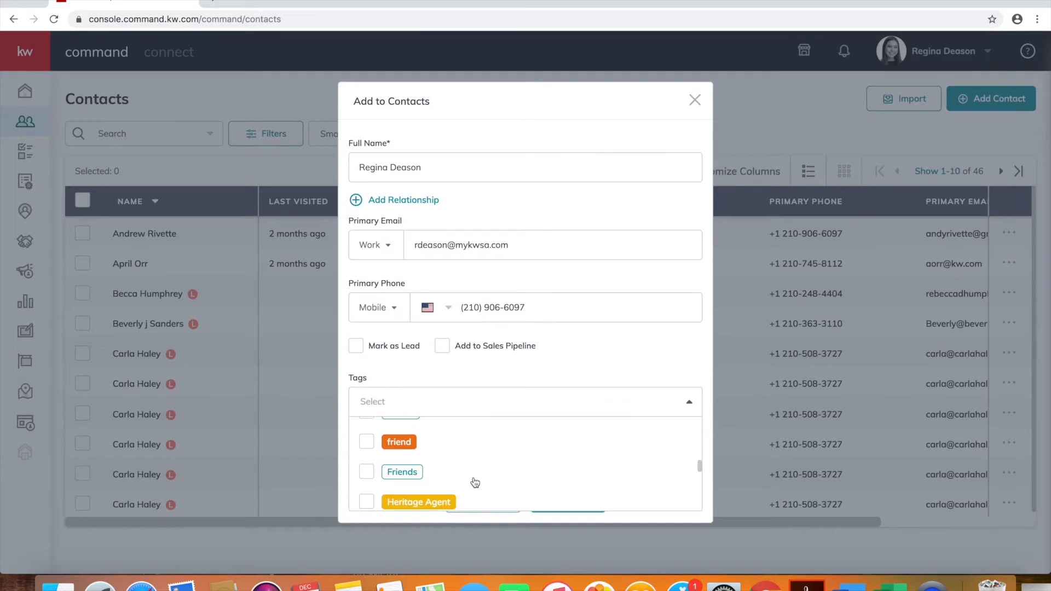
{"action": "scroll", "coordinate": [475, 482], "scroll_direction": "down", "scroll_amount": 8}
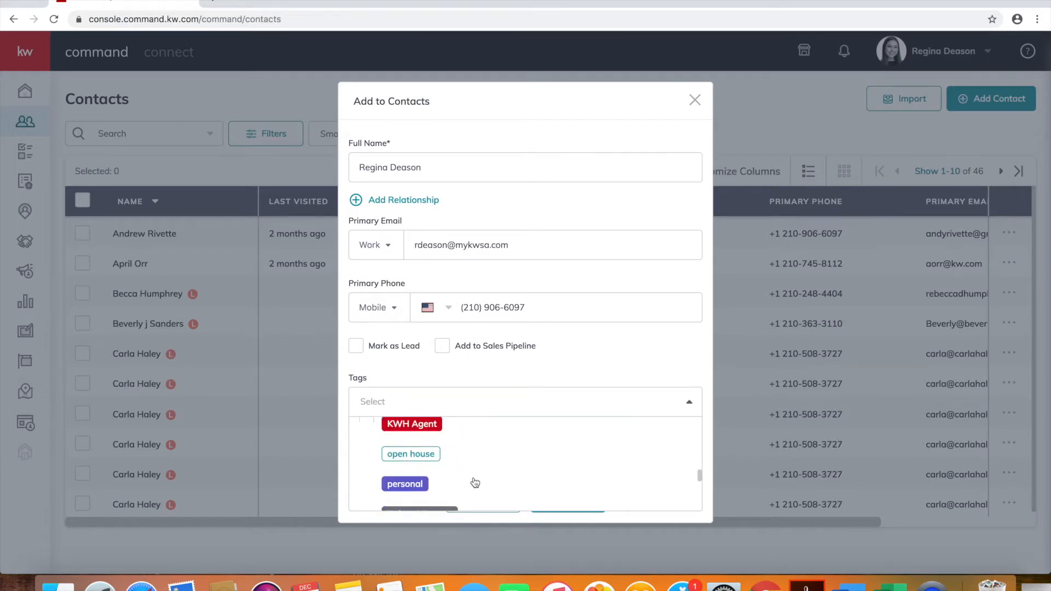
{"action": "scroll", "coordinate": [475, 482], "scroll_direction": "up", "scroll_amount": 2}
{"action": "scroll", "coordinate": [475, 483], "scroll_direction": "up", "scroll_amount": 3}
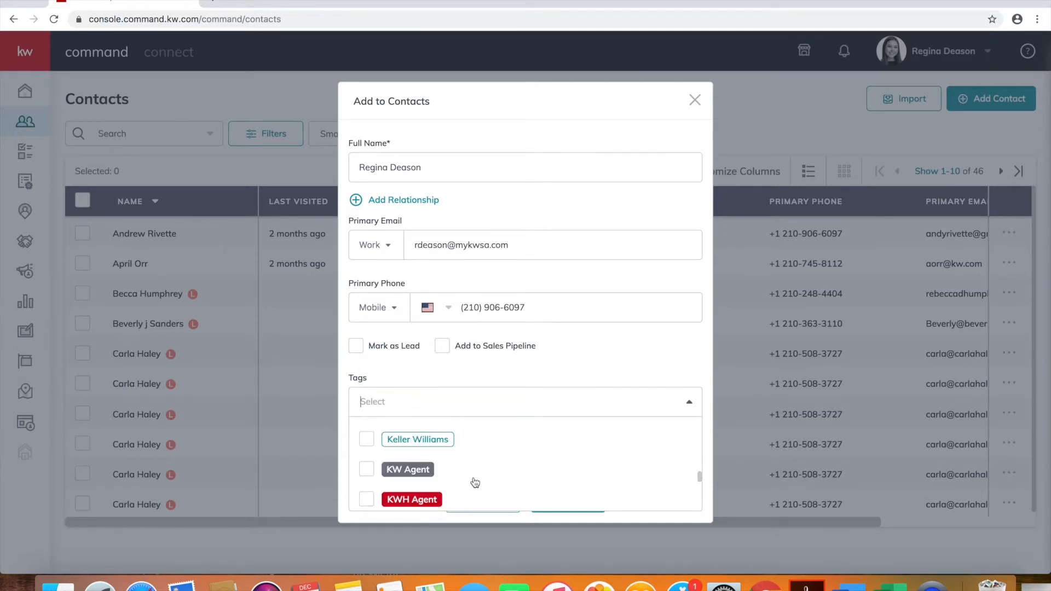
{"action": "scroll", "coordinate": [475, 482], "scroll_direction": "down", "scroll_amount": 5}
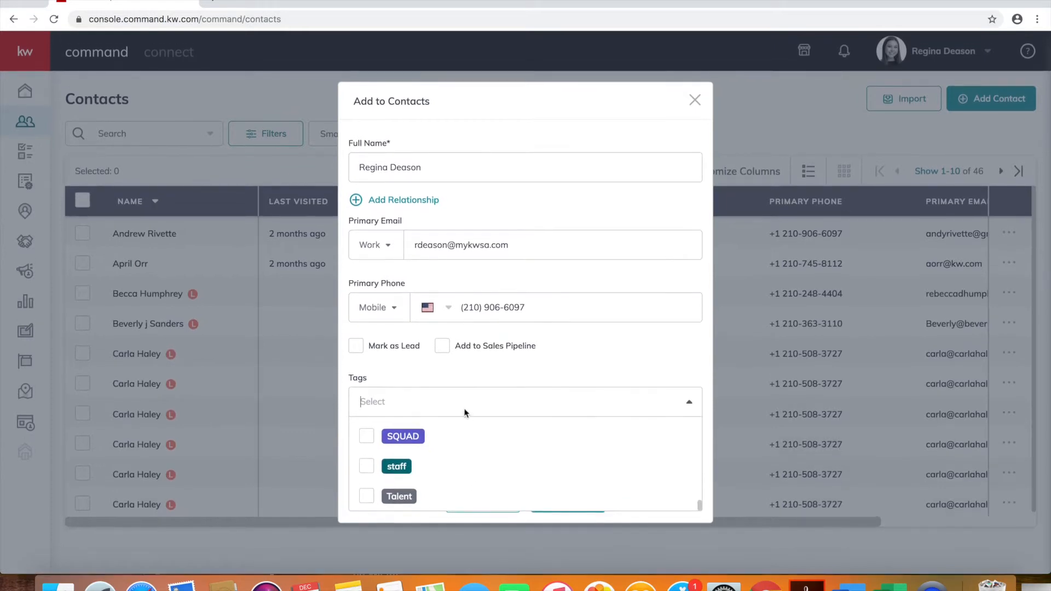
{"action": "left_click", "coordinate": [456, 403]}
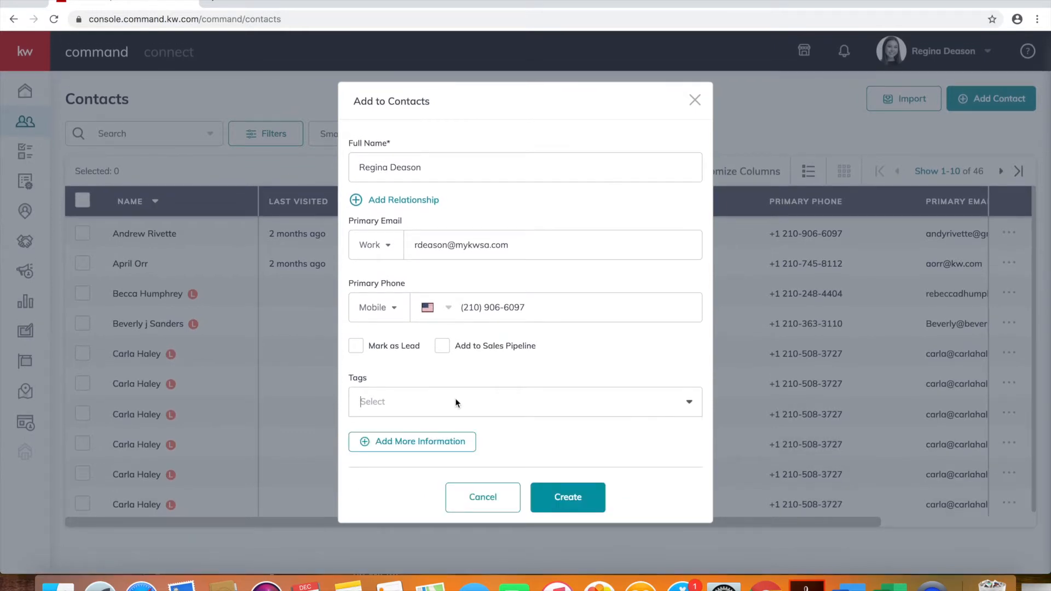
{"action": "type", "text": "Kel"}
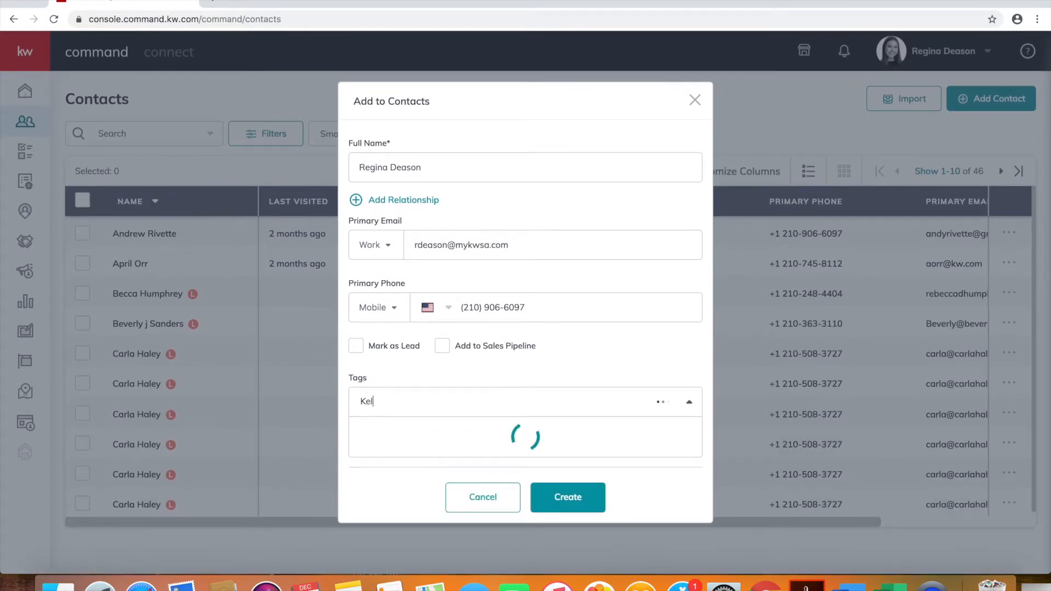
{"action": "type", "text": "ler Williams Heritage "}
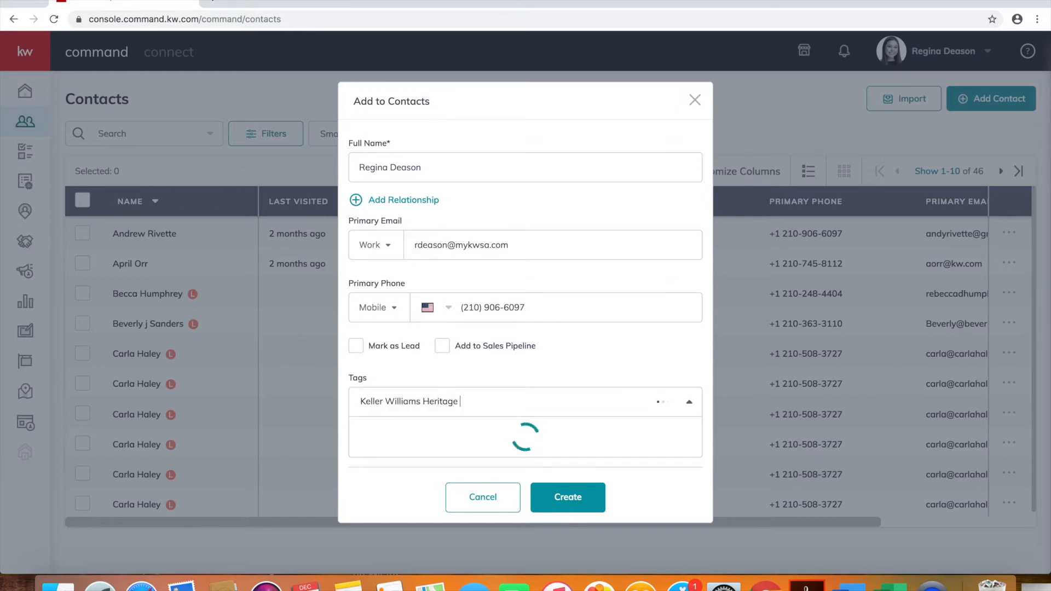
{"action": "type", "text": "Staff"}
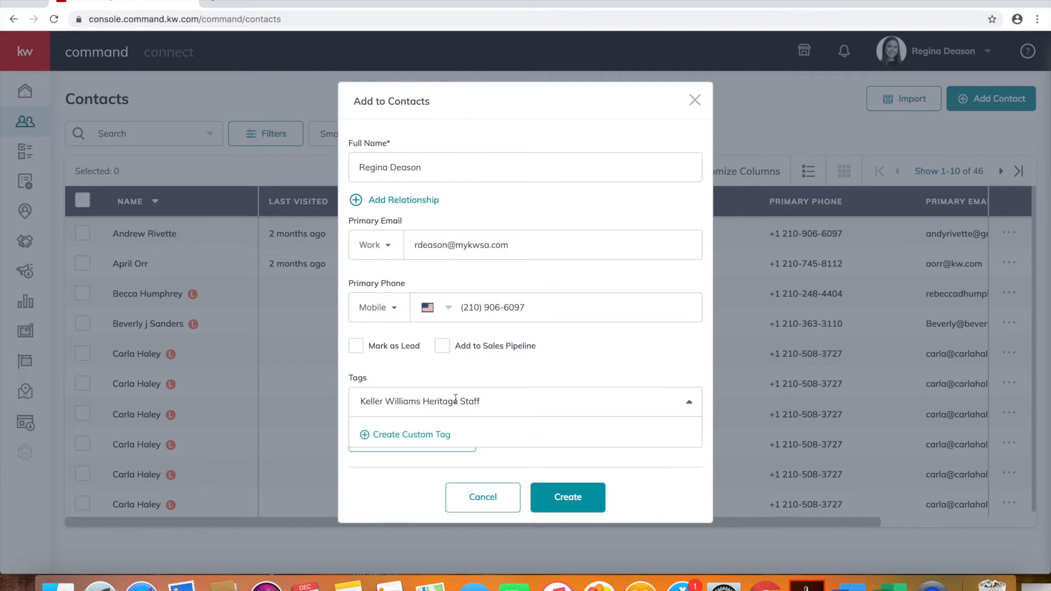
Create 'Keller Williams Heritage Staff' as a red custom tag and add it
{"action": "left_click", "coordinate": [445, 436]}
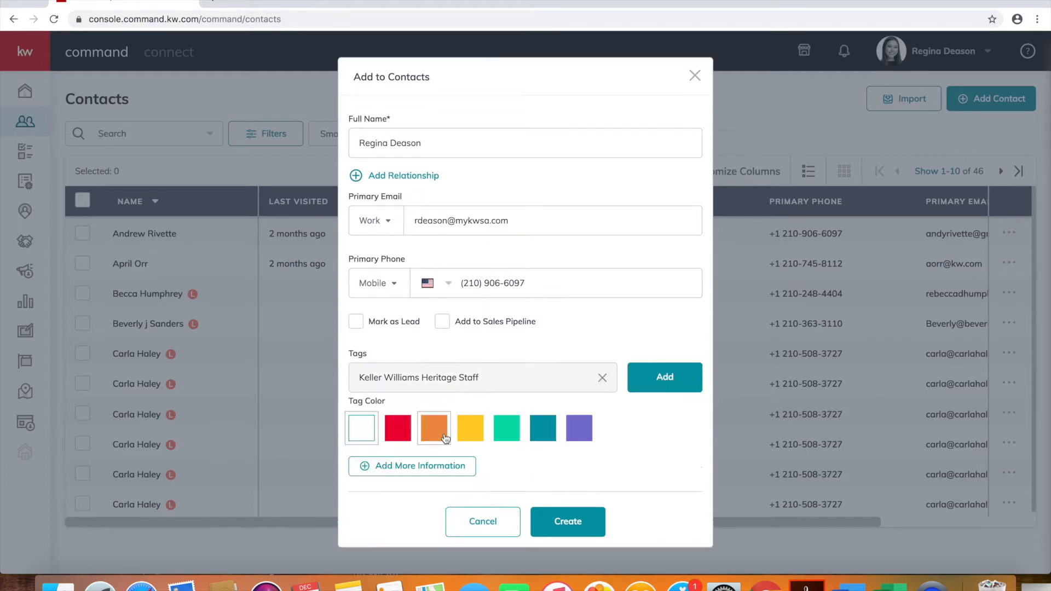
{"action": "left_click", "coordinate": [403, 429]}
{"action": "left_click", "coordinate": [667, 380]}
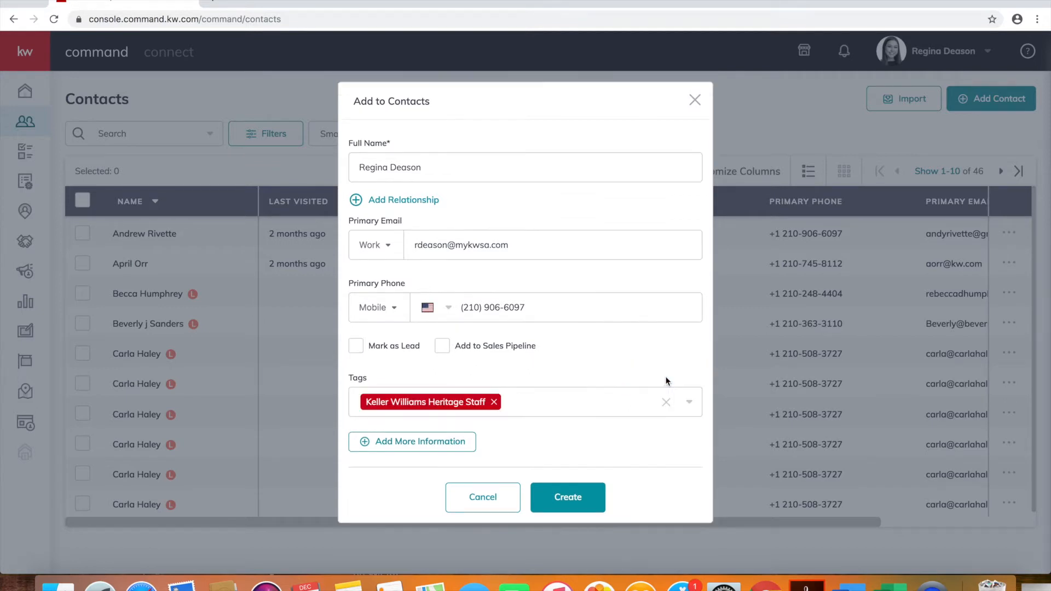
Add the friend tag too, then reveal the additional information sections
{"action": "left_click", "coordinate": [560, 404]}
{"action": "scroll", "coordinate": [494, 434], "scroll_direction": "down", "scroll_amount": 1}
{"action": "scroll", "coordinate": [493, 435], "scroll_direction": "down", "scroll_amount": 5}
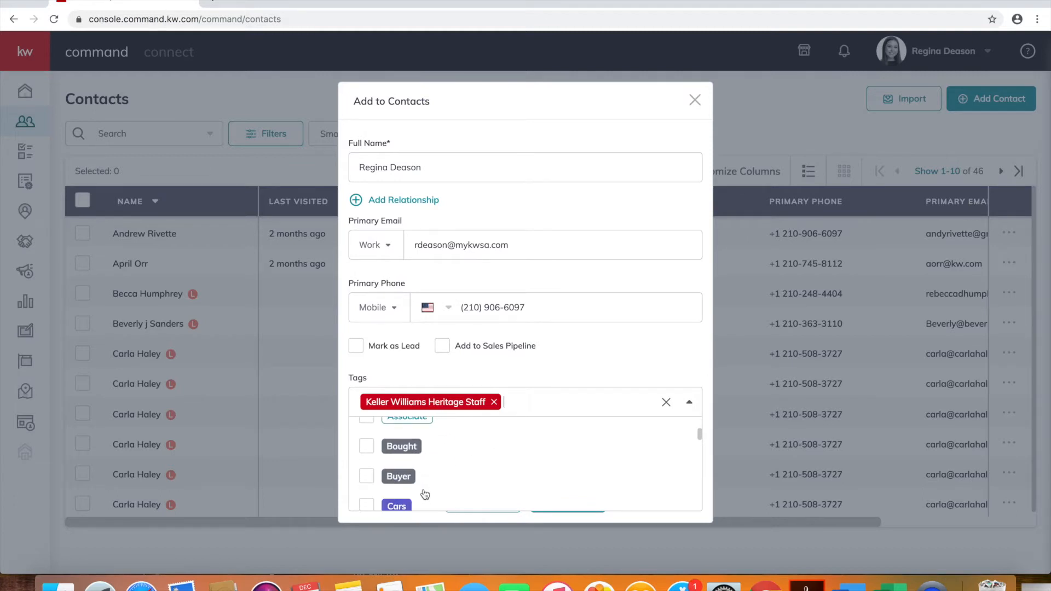
{"action": "scroll", "coordinate": [425, 494], "scroll_direction": "down", "scroll_amount": 4}
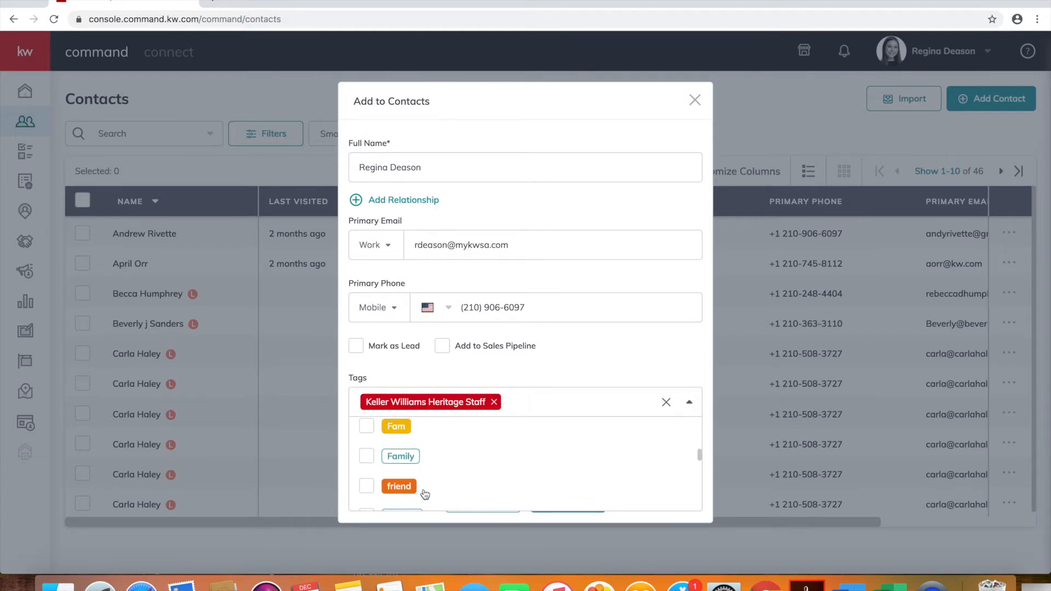
{"action": "left_click", "coordinate": [366, 480]}
{"action": "left_click", "coordinate": [540, 373]}
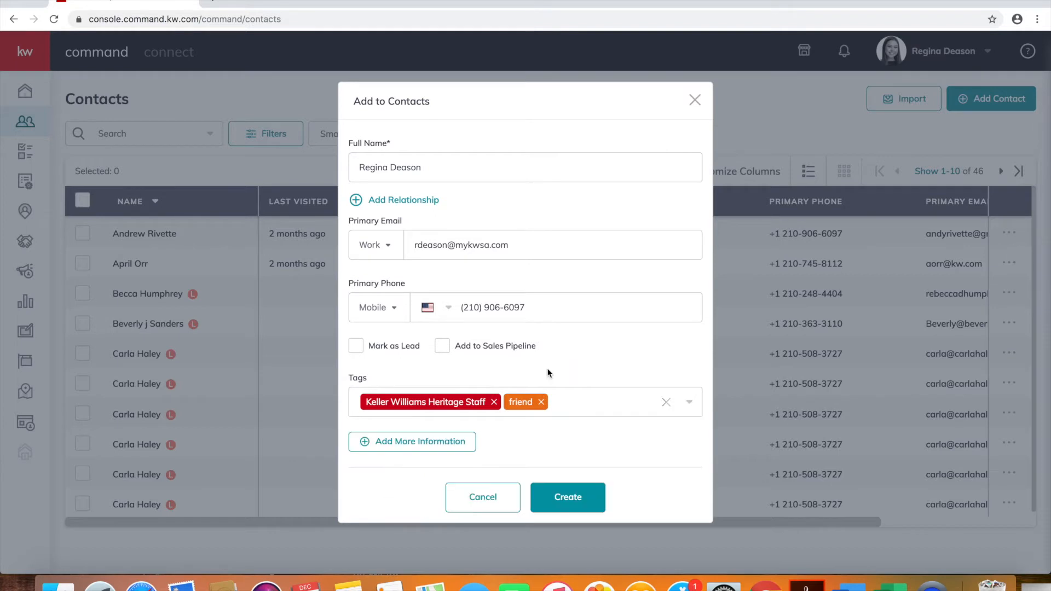
{"action": "left_click", "coordinate": [426, 441]}
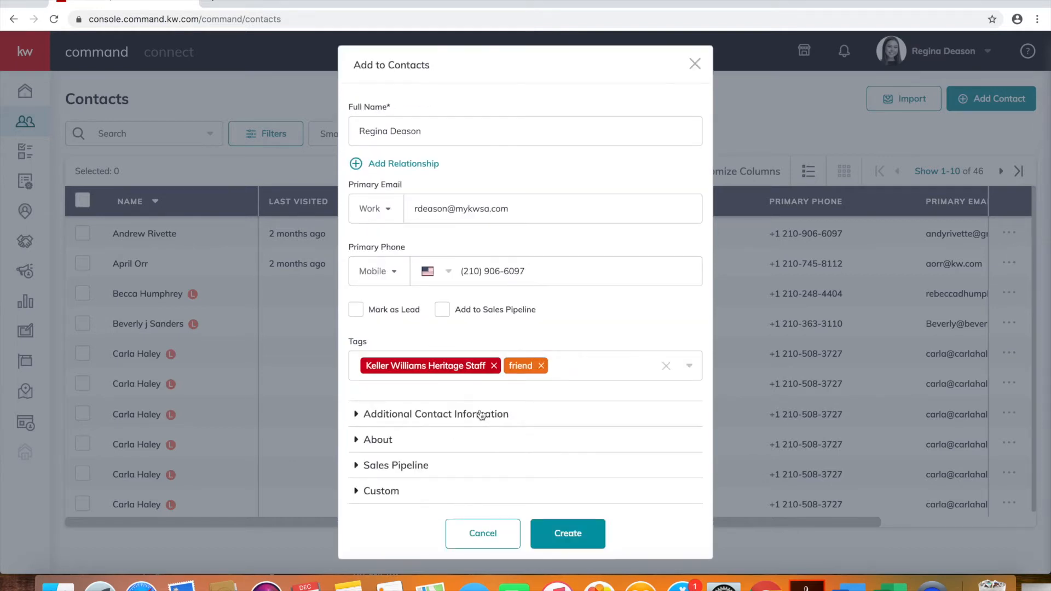
Select Text as the contact's preferred method of contact
{"action": "left_click", "coordinate": [480, 414]}
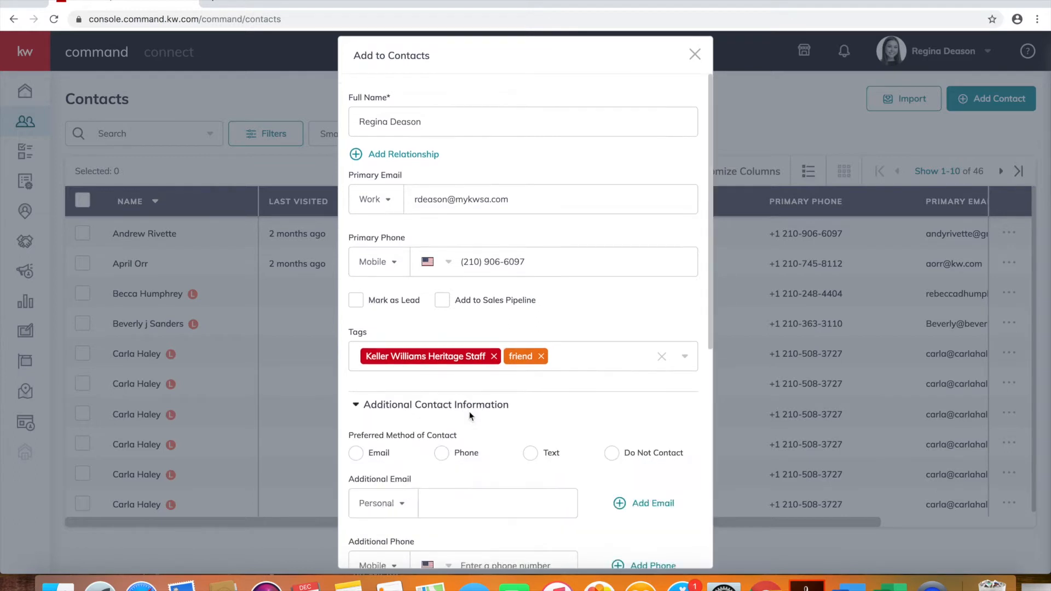
{"action": "scroll", "coordinate": [479, 406], "scroll_direction": "down", "scroll_amount": 5}
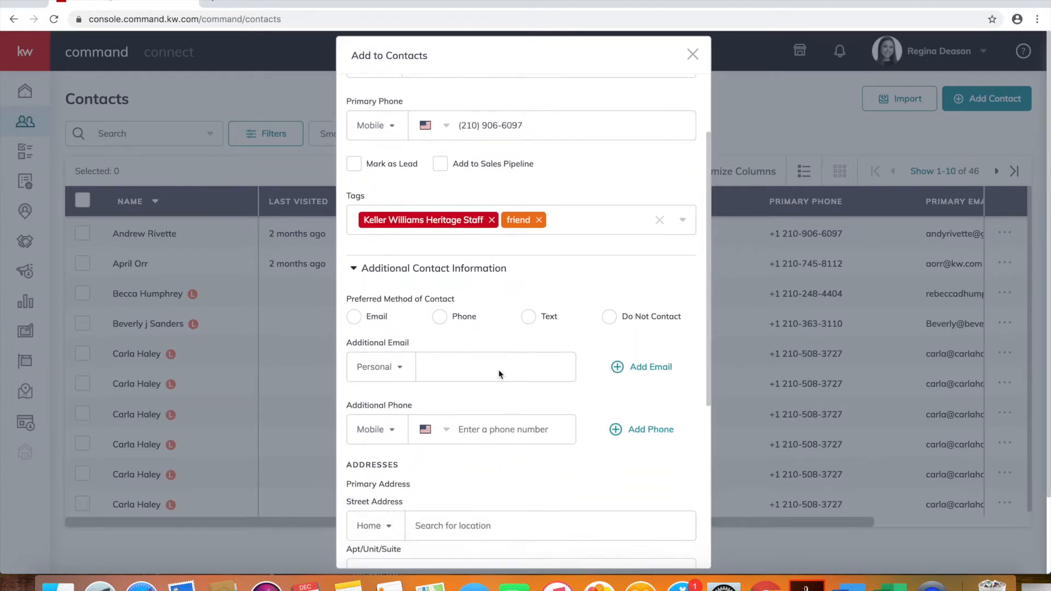
{"action": "left_click", "coordinate": [529, 307]}
{"action": "scroll", "coordinate": [506, 315], "scroll_direction": "down", "scroll_amount": 2}
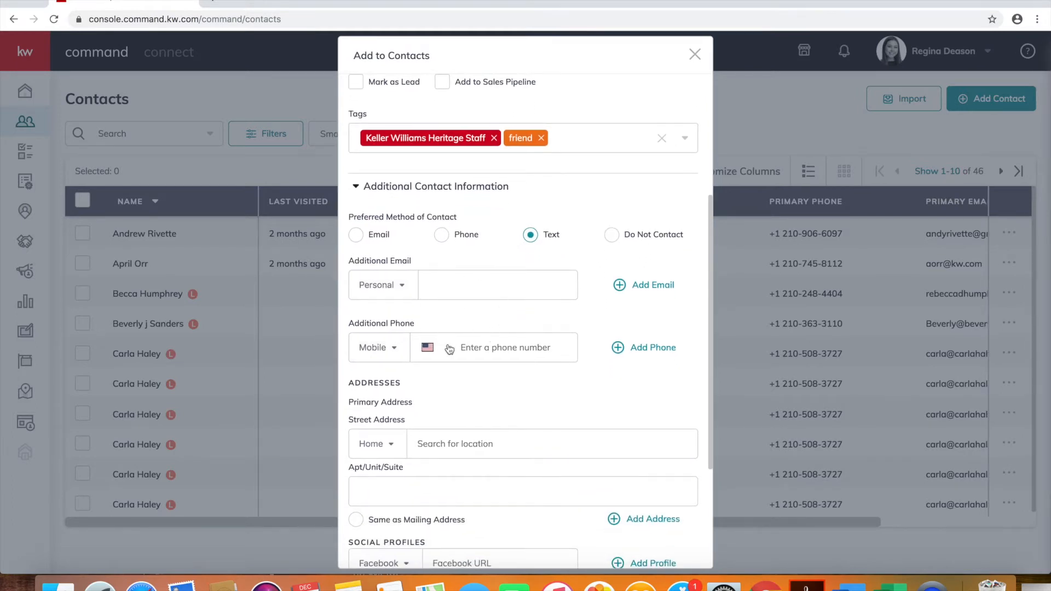
{"action": "scroll", "coordinate": [474, 359], "scroll_direction": "down", "scroll_amount": 3}
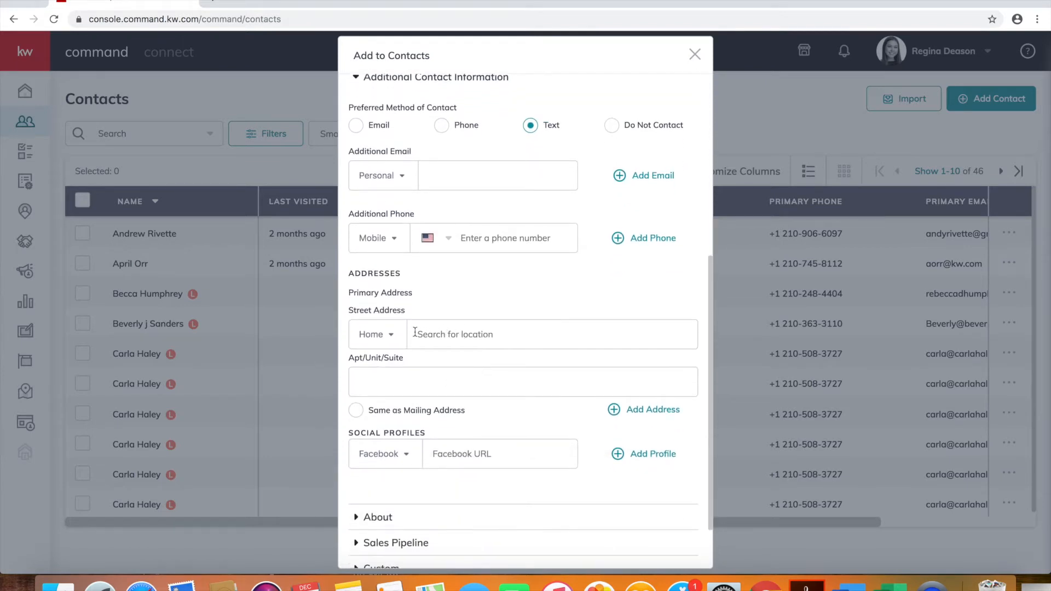
{"action": "left_click", "coordinate": [389, 334]}
Add a Work address from the suggested match for '2338', with suite 12
{"action": "left_click", "coordinate": [394, 380]}
{"action": "left_click", "coordinate": [433, 340]}
{"action": "type", "text": "2338"}
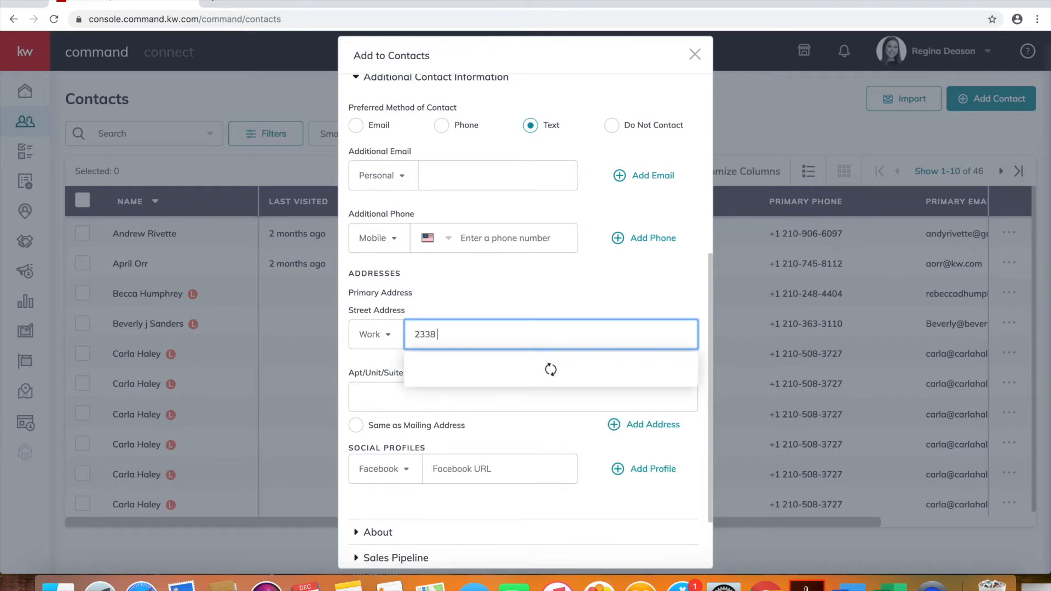
{"action": "left_click", "coordinate": [447, 364]}
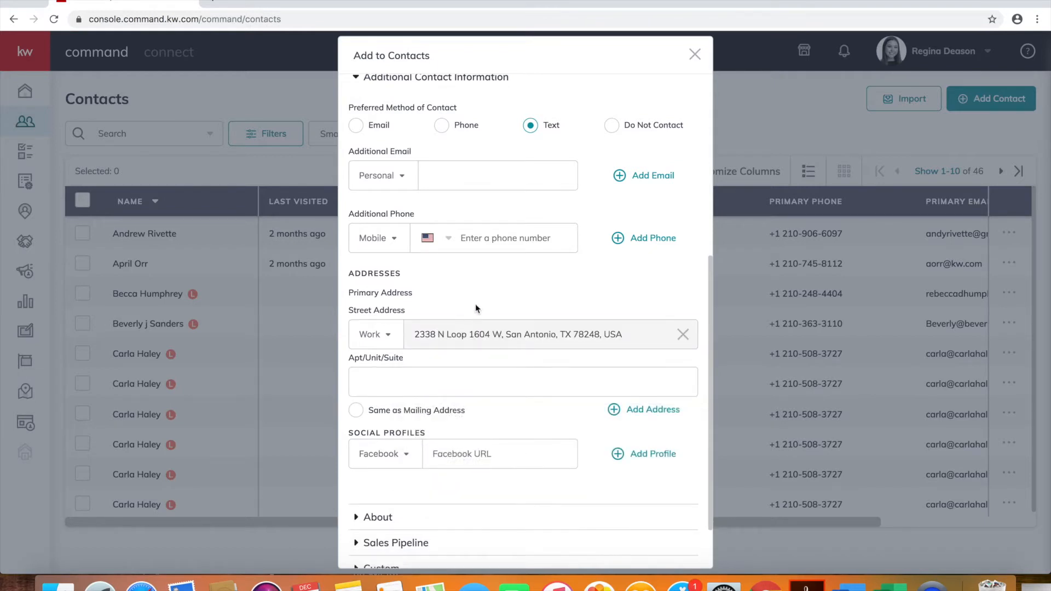
{"action": "scroll", "coordinate": [475, 306], "scroll_direction": "down", "scroll_amount": 1}
{"action": "left_click", "coordinate": [447, 339]}
{"action": "type", "text": "120"}
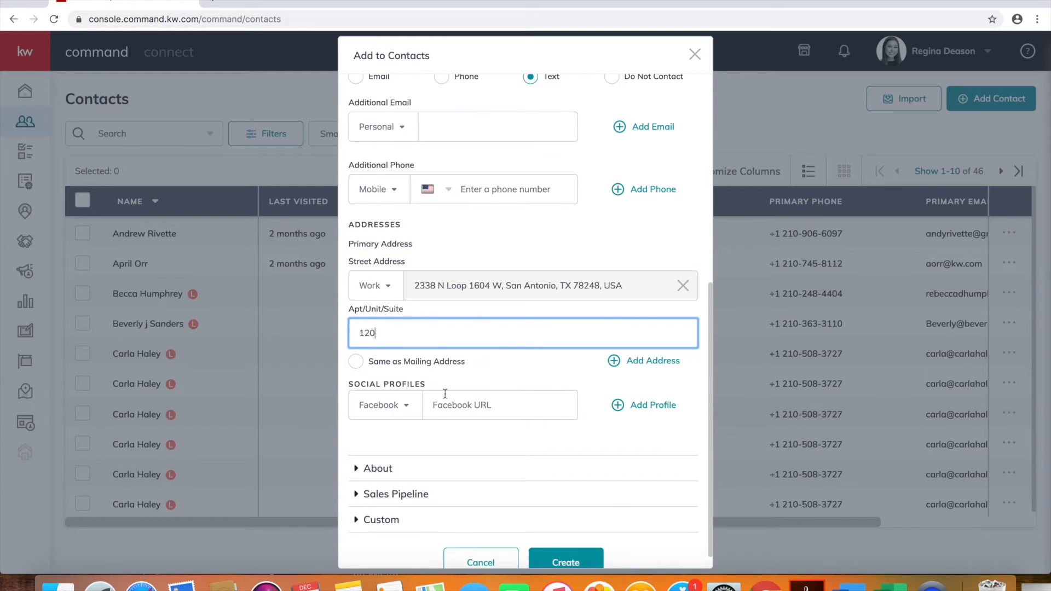
{"action": "scroll", "coordinate": [445, 394], "scroll_direction": "down", "scroll_amount": 1}
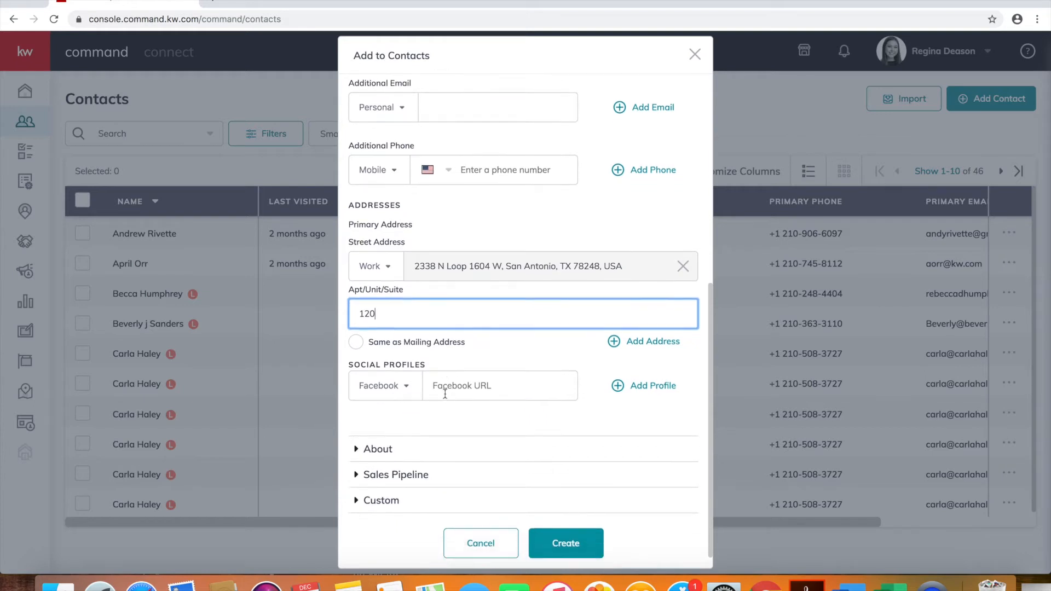
Add an Instagram social profile with the contact's profile URL
{"action": "left_click", "coordinate": [406, 386]}
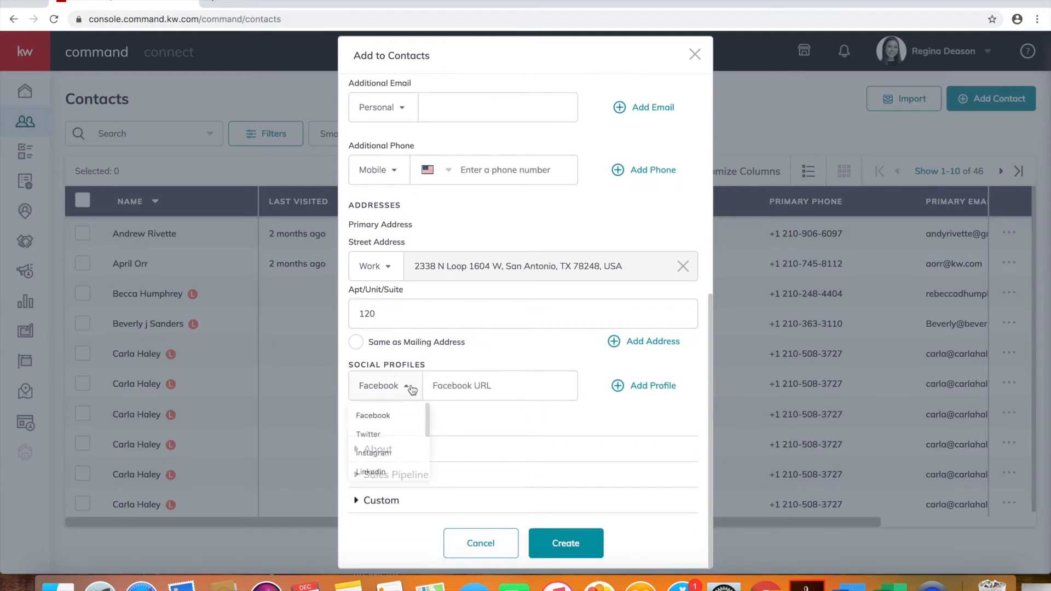
{"action": "scroll", "coordinate": [395, 441], "scroll_direction": "down", "scroll_amount": 2}
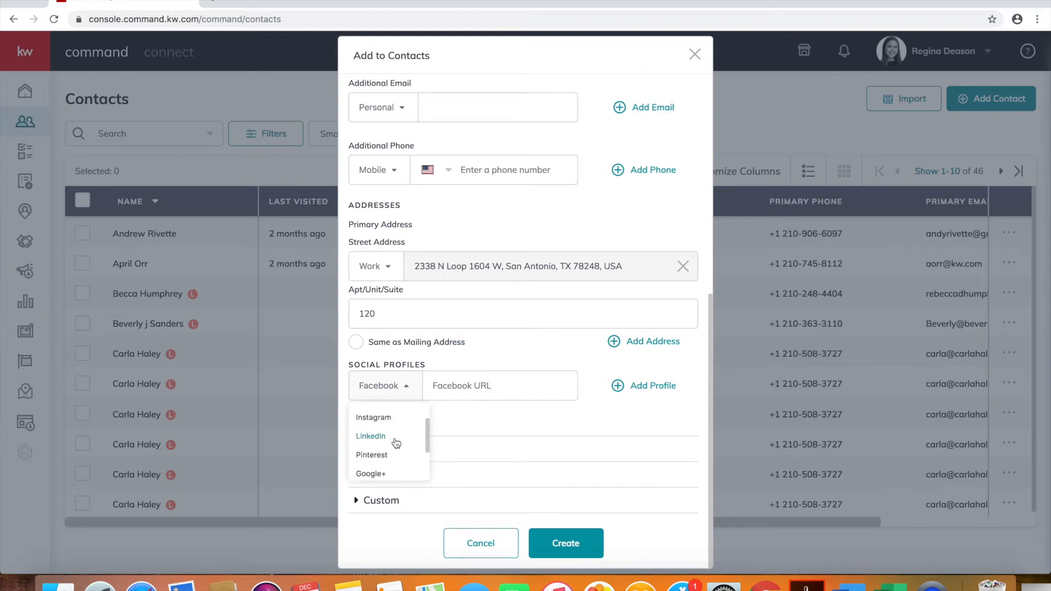
{"action": "scroll", "coordinate": [392, 436], "scroll_direction": "up", "scroll_amount": 1}
{"action": "left_click", "coordinate": [390, 433]}
{"action": "left_click", "coordinate": [458, 386]}
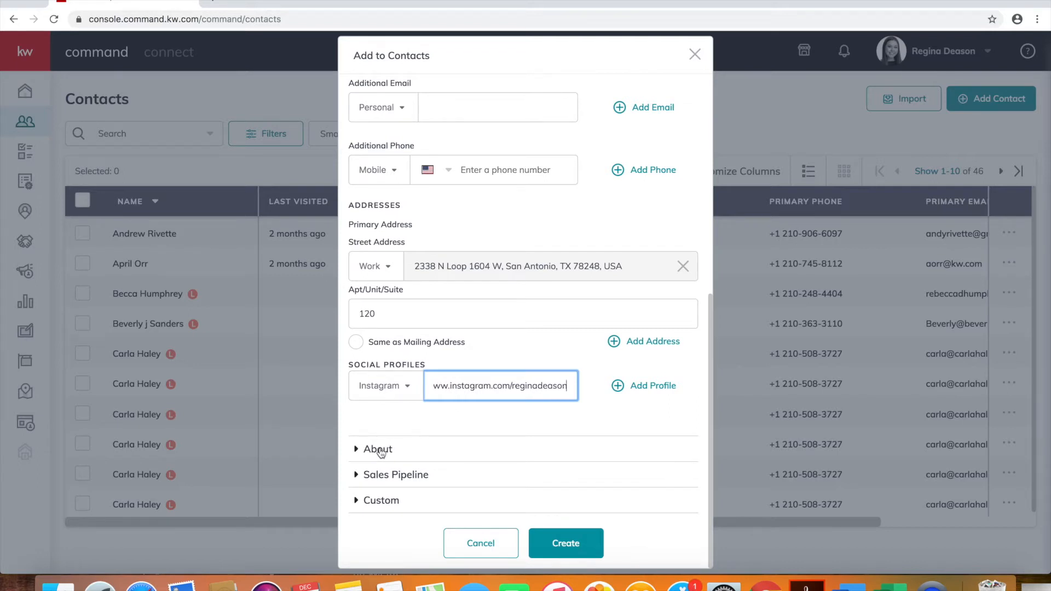
{"action": "left_click", "coordinate": [405, 447]}
{"action": "scroll", "coordinate": [418, 298], "scroll_direction": "down", "scroll_amount": 7}
{"action": "scroll", "coordinate": [429, 207], "scroll_direction": "up", "scroll_amount": 3}
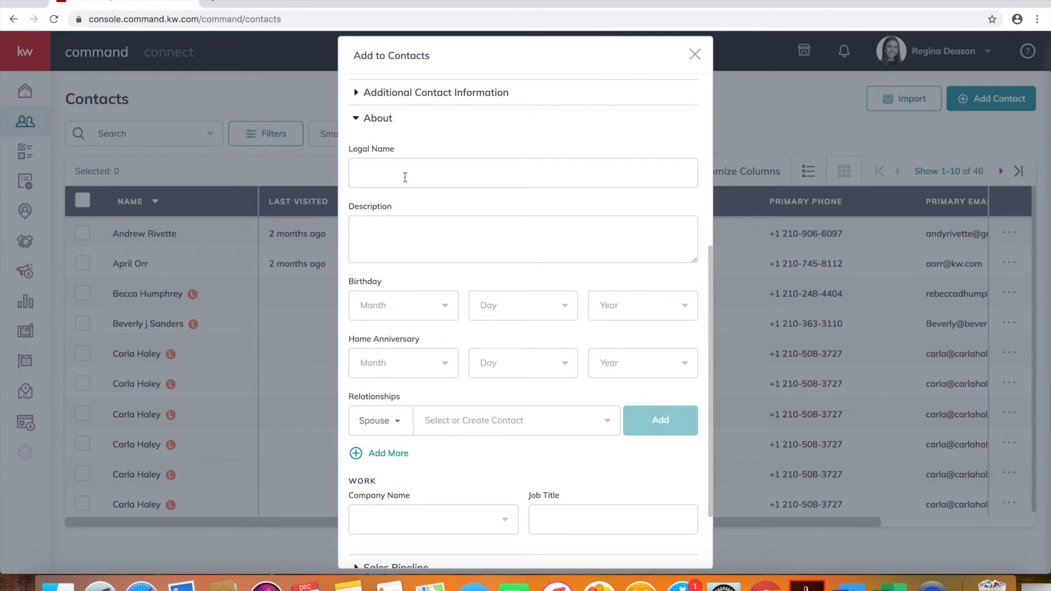
{"action": "scroll", "coordinate": [409, 220], "scroll_direction": "down", "scroll_amount": 4}
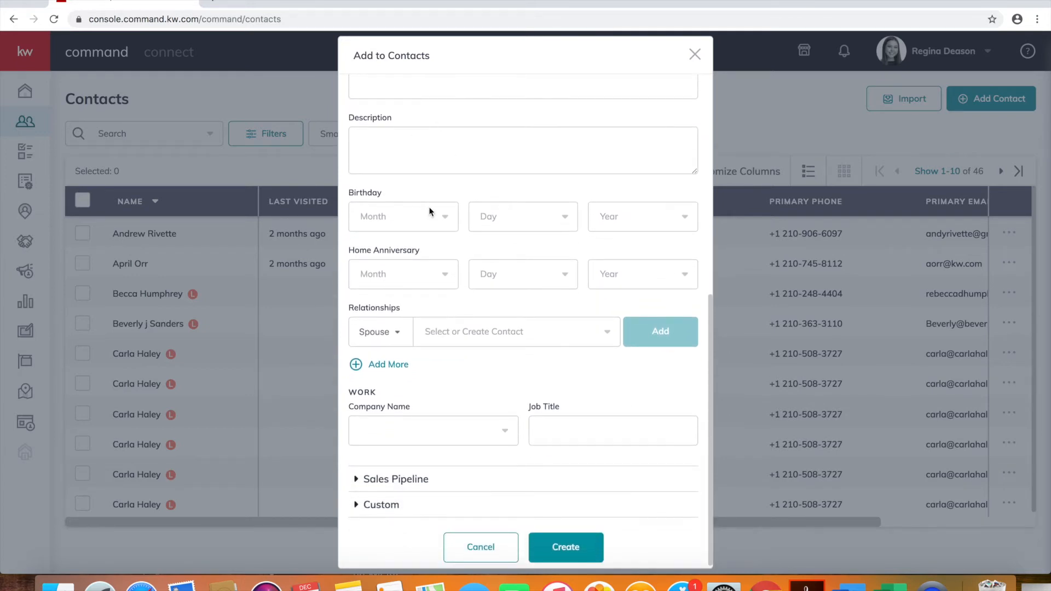
{"action": "left_click", "coordinate": [436, 215]}
{"action": "type", "text": "jul"}
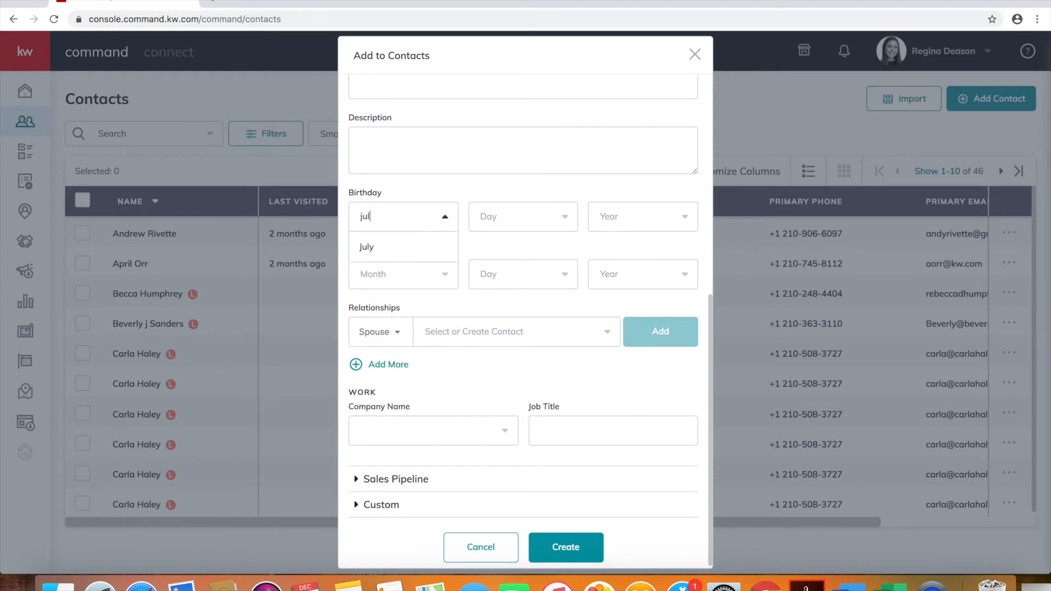
{"action": "left_click", "coordinate": [439, 247]}
{"action": "left_click", "coordinate": [498, 206]}
{"action": "type", "text": "17"}
{"action": "left_click", "coordinate": [513, 246]}
{"action": "left_click", "coordinate": [635, 215]}
{"action": "type", "text": "1999"}
{"action": "left_click", "coordinate": [656, 252]}
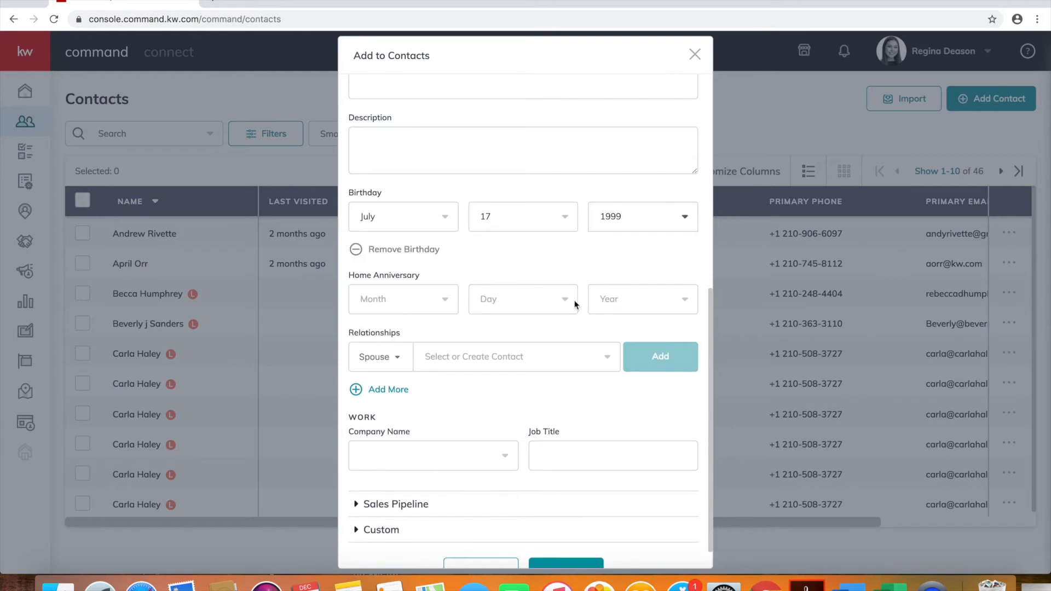
Open the relationship type choices and add a second relationship row
{"action": "scroll", "coordinate": [527, 330], "scroll_direction": "down", "scroll_amount": 2}
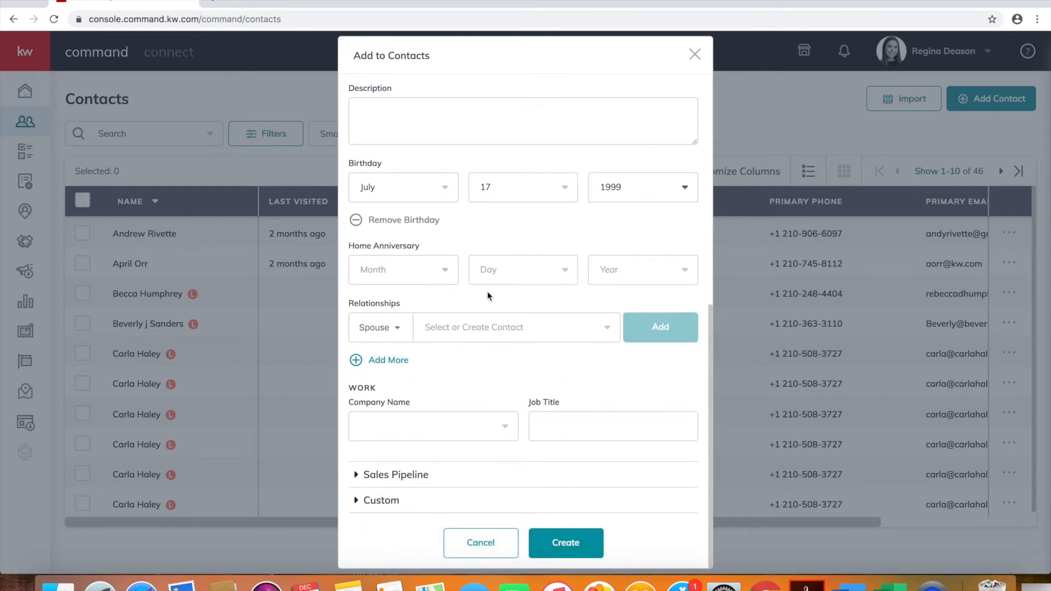
{"action": "scroll", "coordinate": [527, 234], "scroll_direction": "up", "scroll_amount": 10}
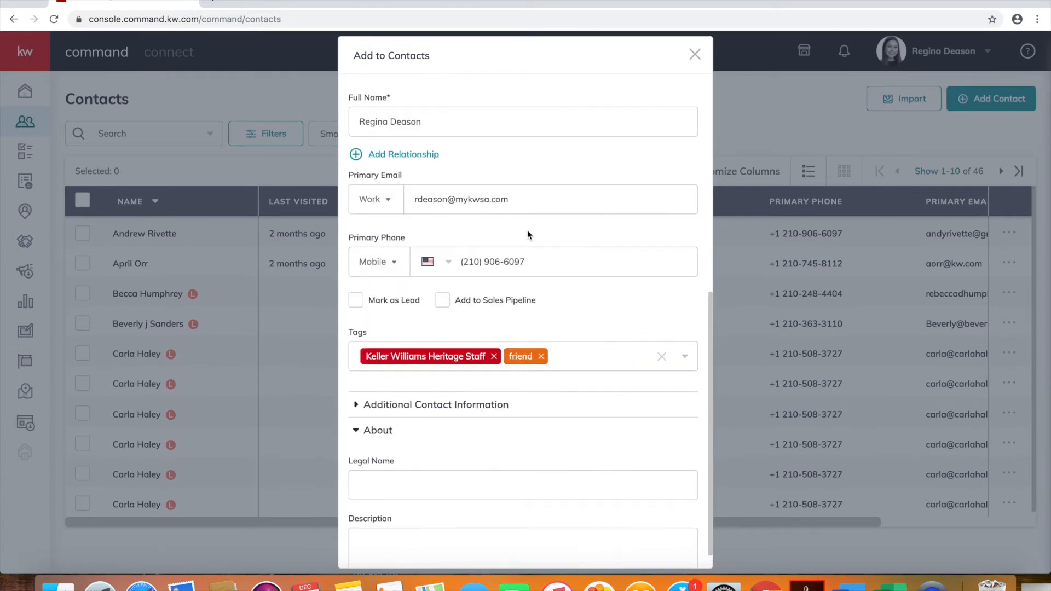
{"action": "scroll", "coordinate": [456, 270], "scroll_direction": "down", "scroll_amount": 6}
{"action": "scroll", "coordinate": [454, 267], "scroll_direction": "down", "scroll_amount": 3}
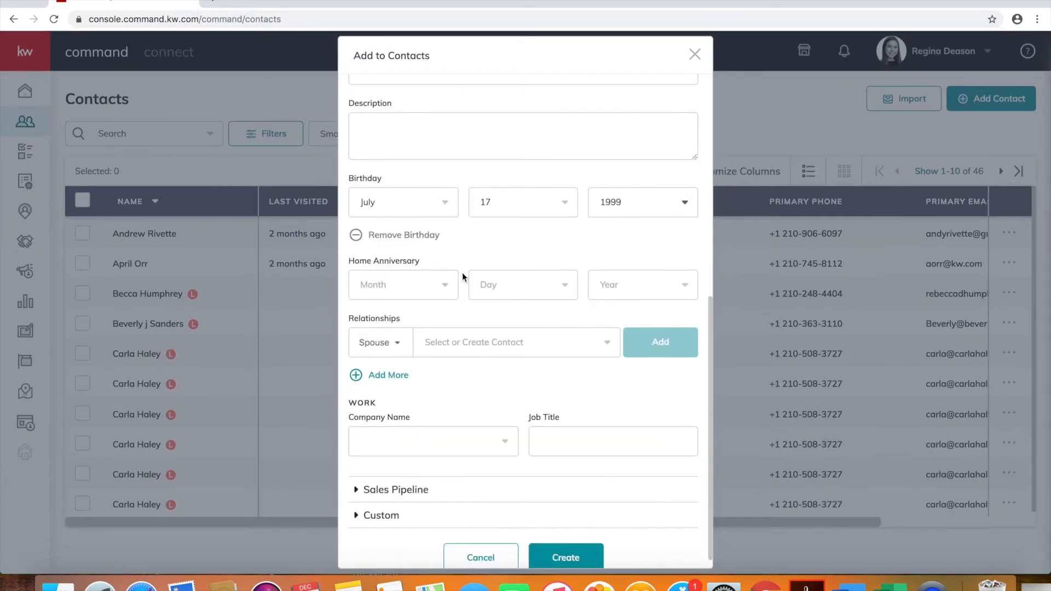
{"action": "left_click", "coordinate": [409, 344]}
{"action": "scroll", "coordinate": [415, 390], "scroll_direction": "down", "scroll_amount": 5}
{"action": "left_click", "coordinate": [456, 371]}
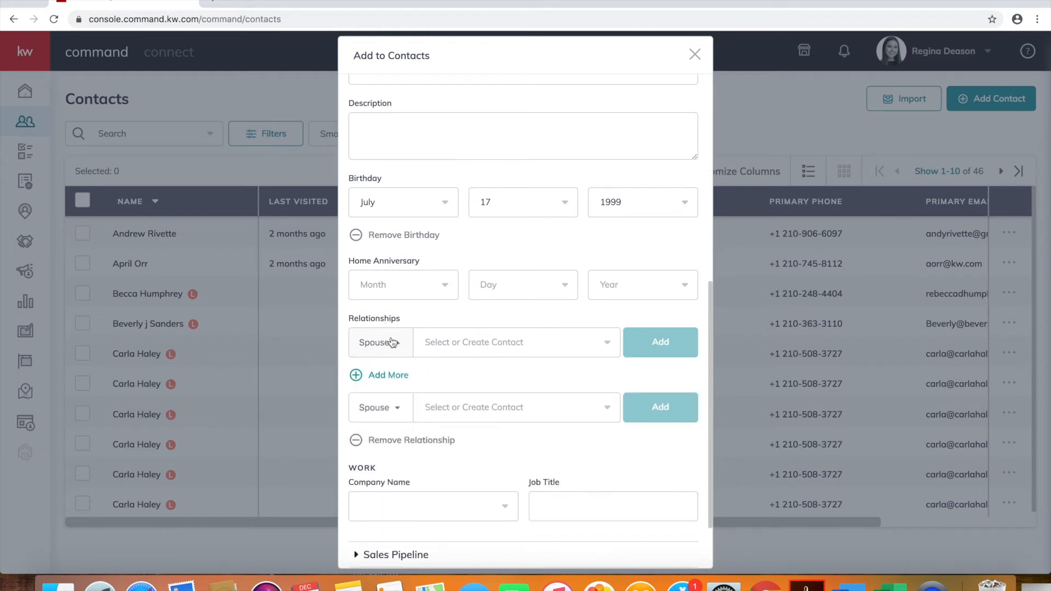
Set the company to Keller Williams Heritage and the job title to Tech
{"action": "scroll", "coordinate": [414, 342], "scroll_direction": "down", "scroll_amount": 3}
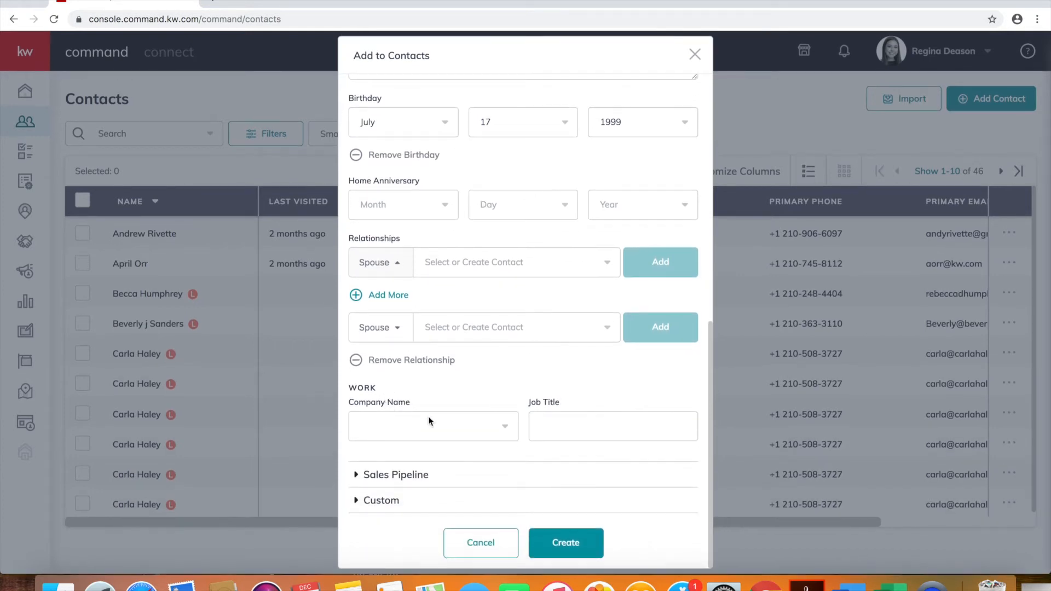
{"action": "left_click", "coordinate": [429, 426]}
{"action": "left_click", "coordinate": [429, 456]}
{"action": "left_click", "coordinate": [547, 426]}
{"action": "type", "text": "Tech"}
{"action": "left_click", "coordinate": [416, 475]}
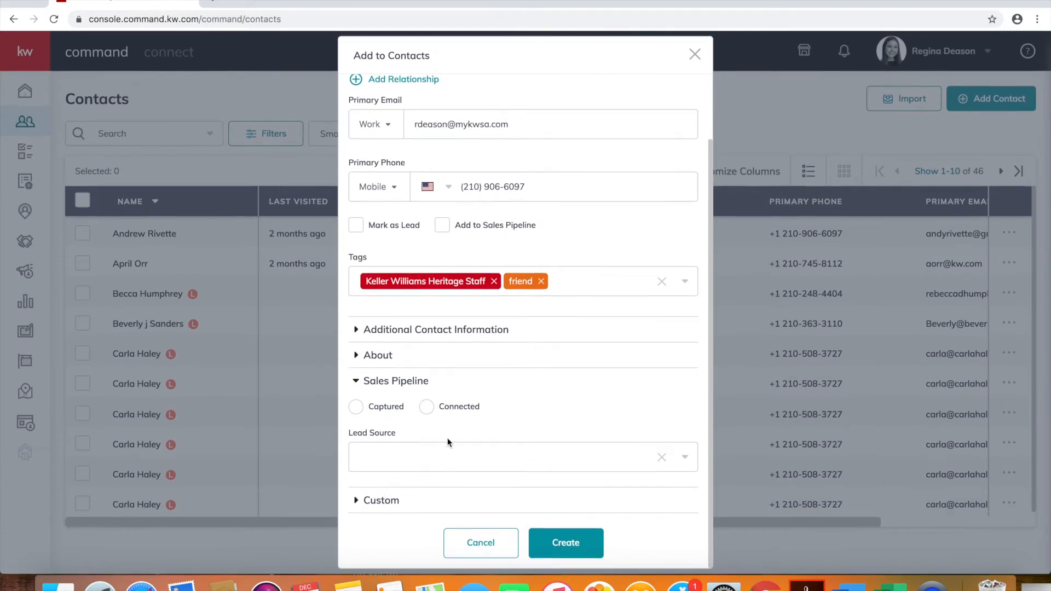
Search the Lead Source list and choose Relationships
{"action": "left_click", "coordinate": [439, 451]}
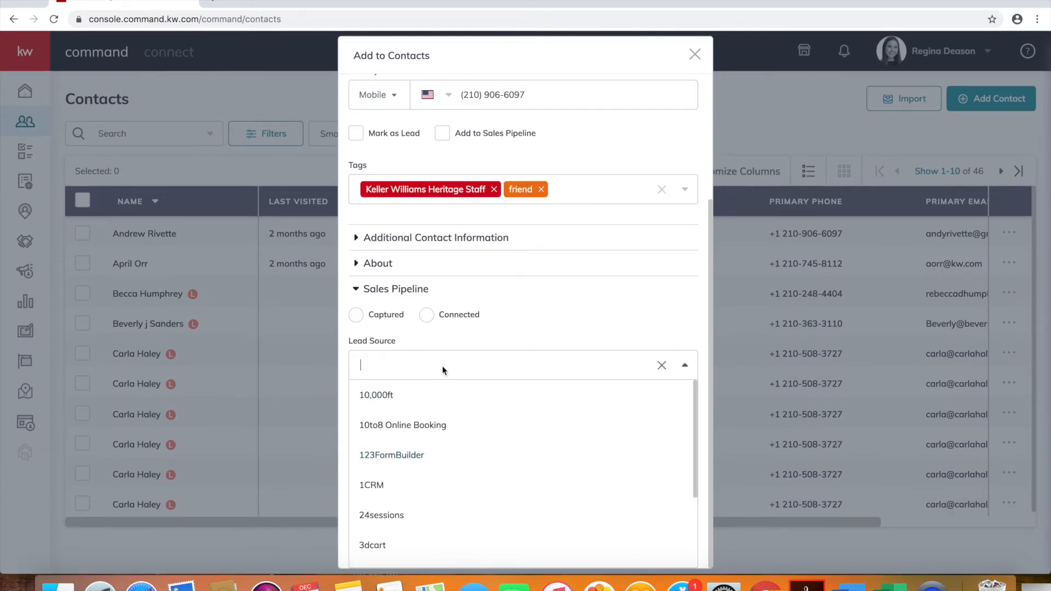
{"action": "type", "text": "ref"}
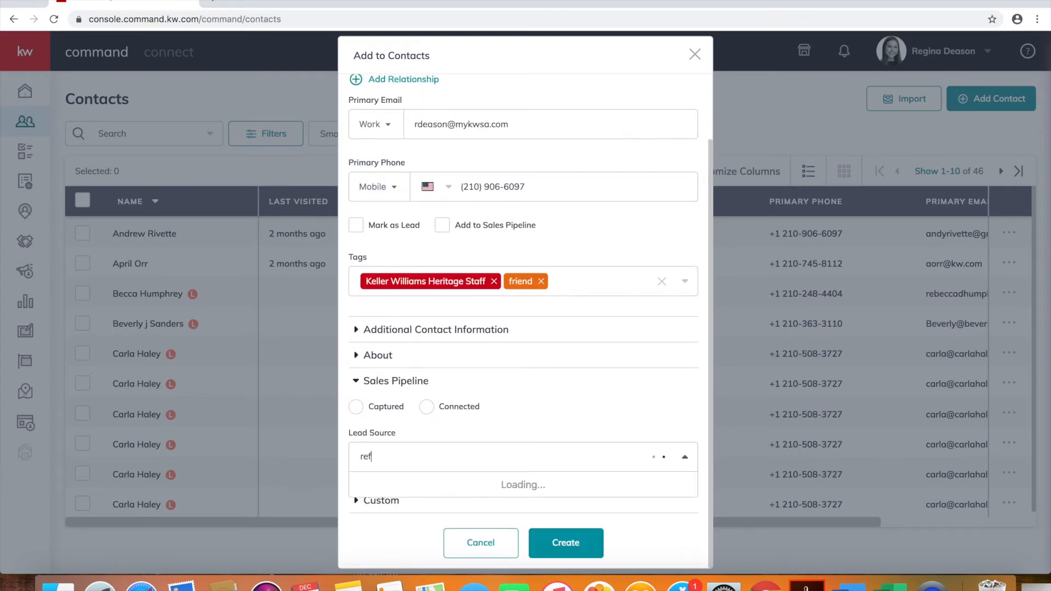
{"action": "type", "text": "err"}
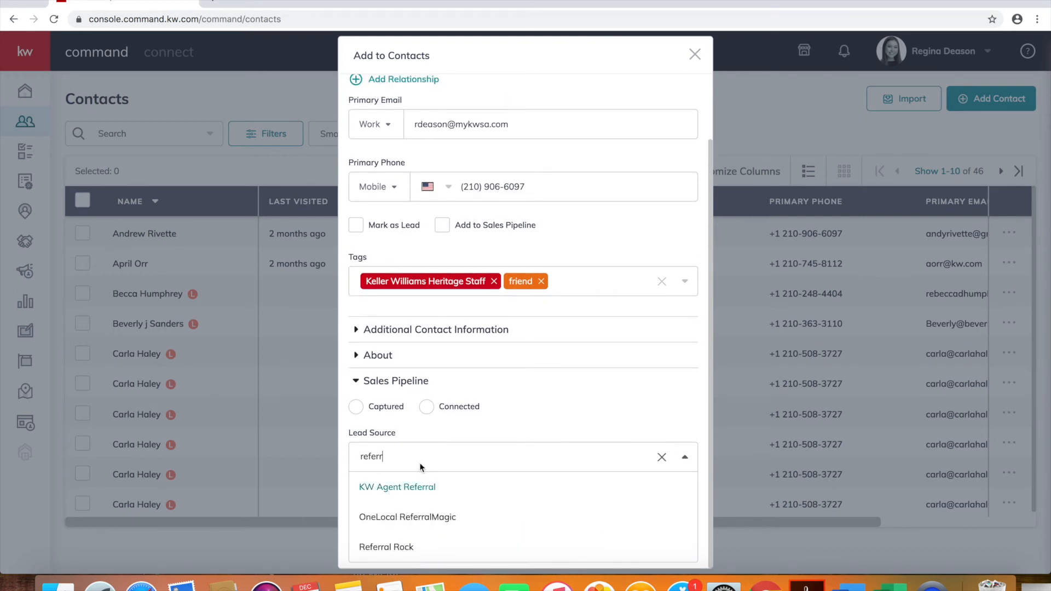
{"action": "key", "text": "BackSpace"}
{"action": "key", "text": "BackSpace"}
{"action": "key", "text": "BackSpace"}
{"action": "key", "text": "BackSpace"}
{"action": "key", "text": "BackSpace"}
{"action": "key", "text": "BackSpace"}
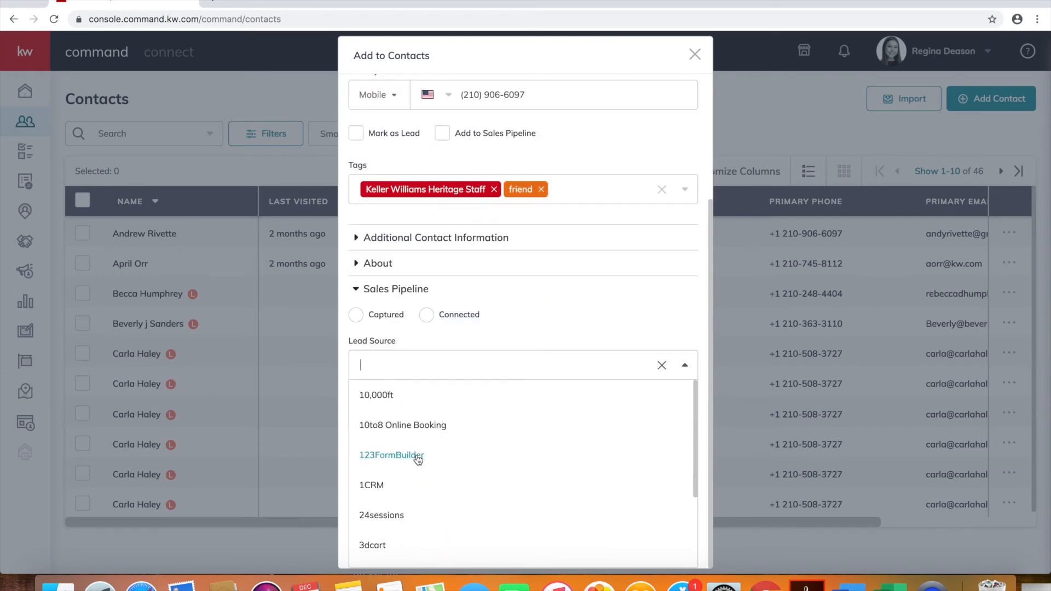
{"action": "type", "text": "relation"}
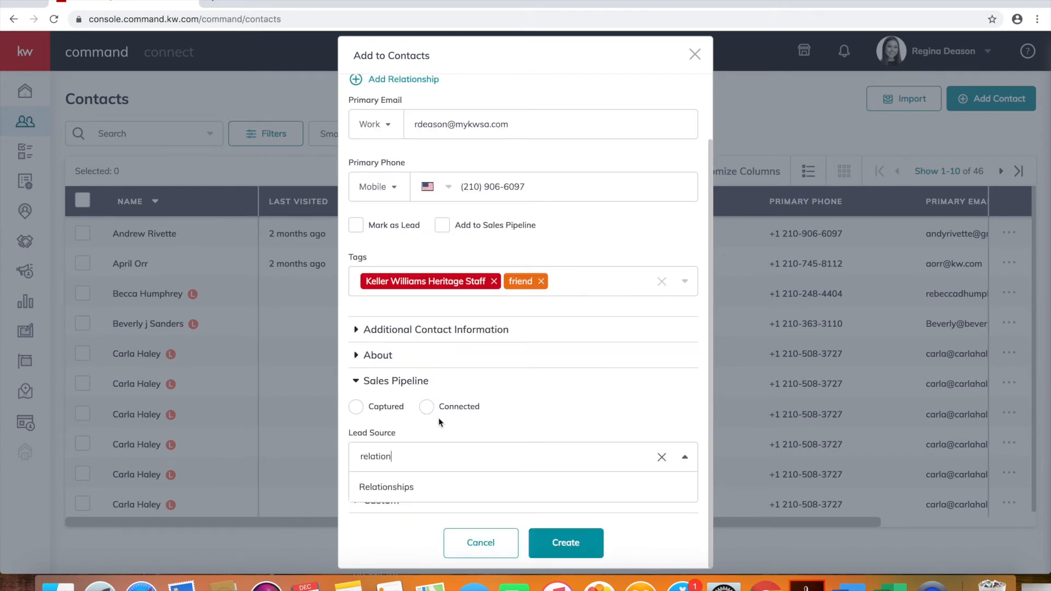
{"action": "left_click", "coordinate": [434, 485]}
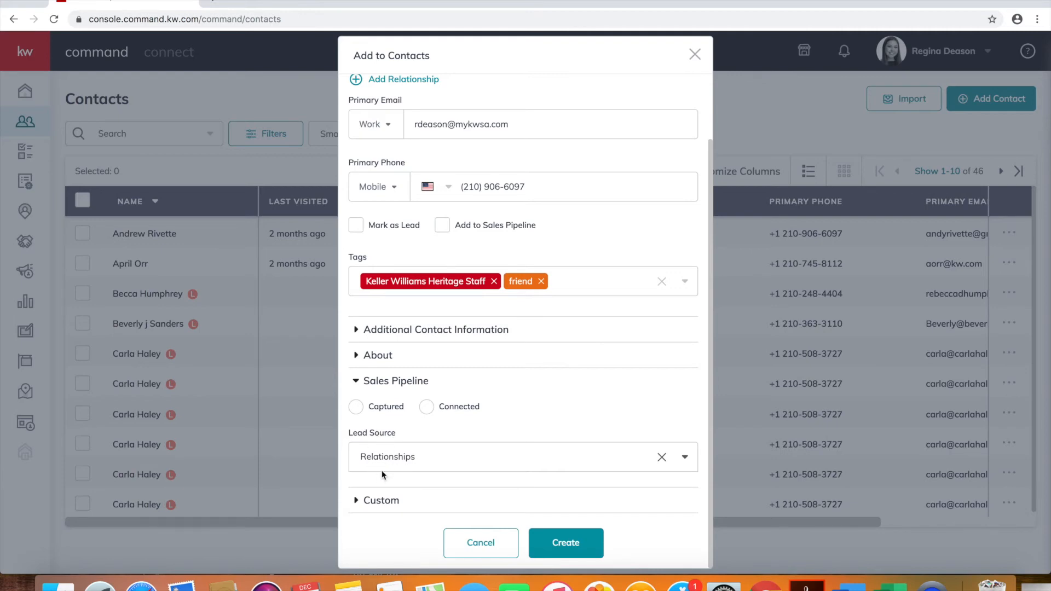
Create the contact, continuing past the email-already-in-use warning
{"action": "left_click", "coordinate": [381, 501]}
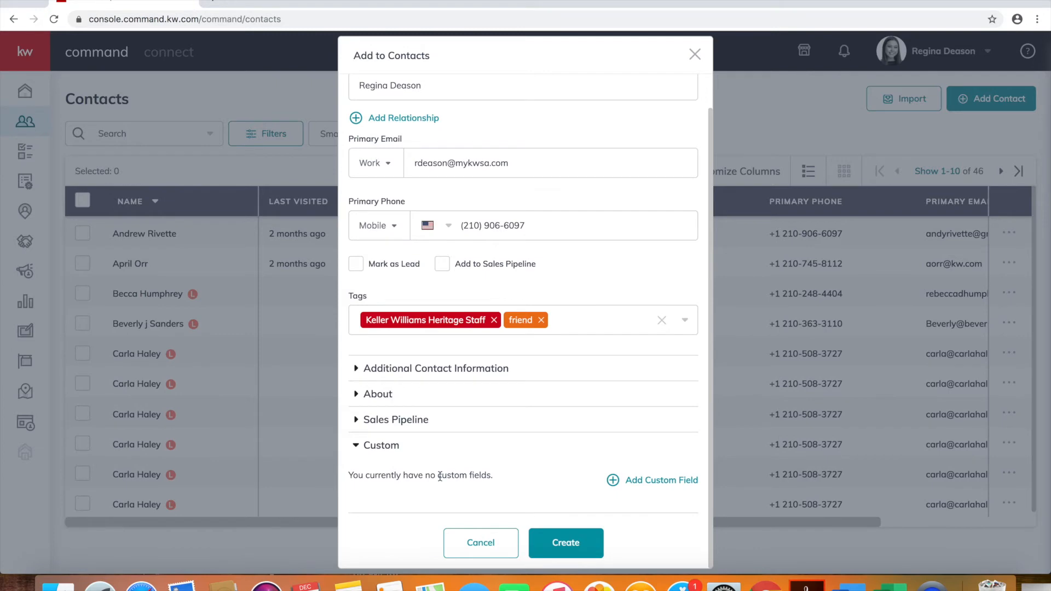
{"action": "scroll", "coordinate": [575, 352], "scroll_direction": "up", "scroll_amount": 1}
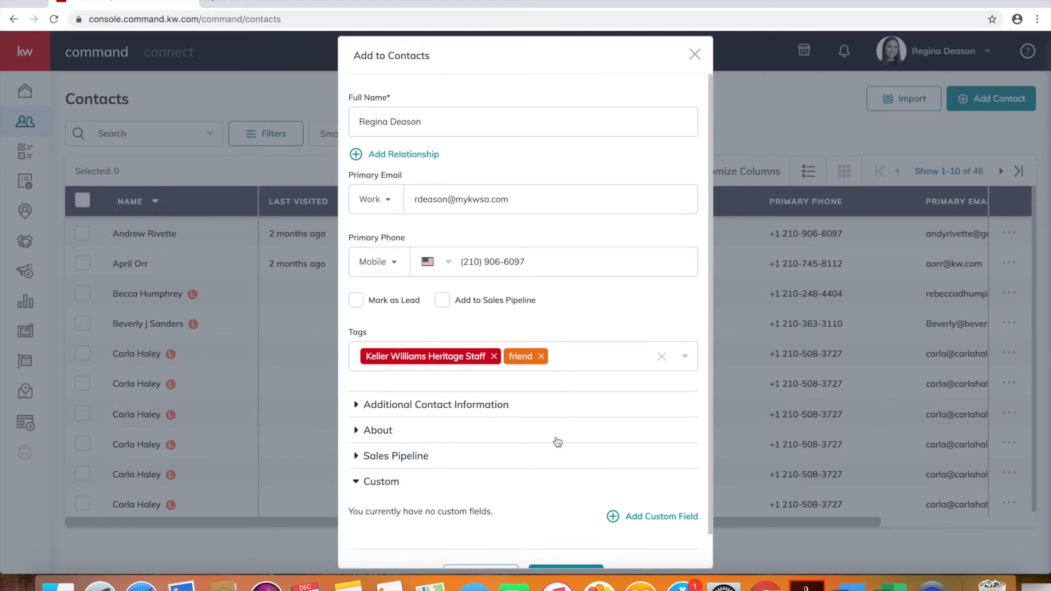
{"action": "scroll", "coordinate": [557, 442], "scroll_direction": "down", "scroll_amount": 1}
{"action": "left_click", "coordinate": [563, 547]}
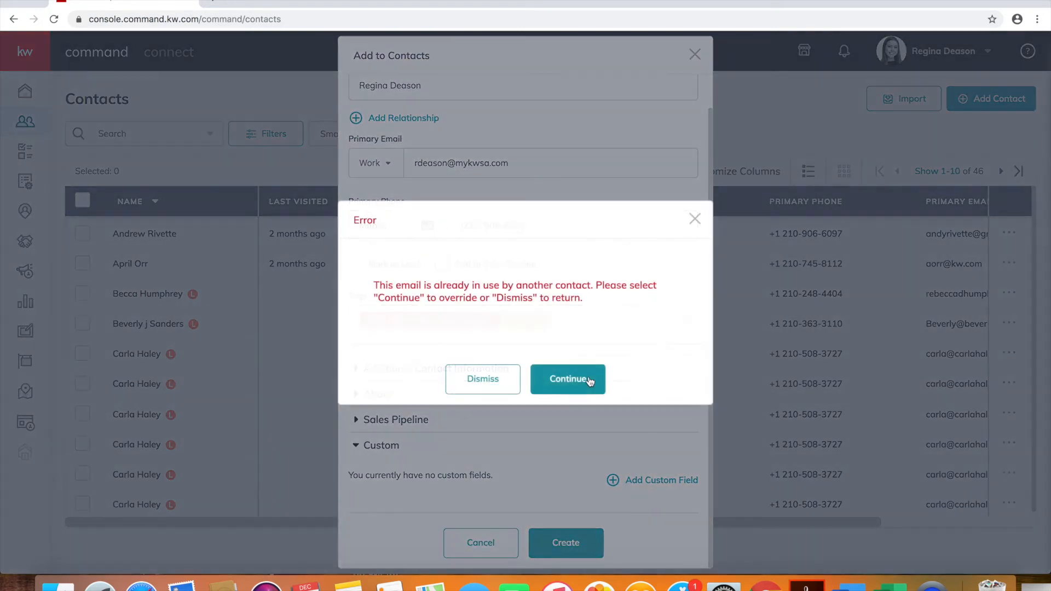
{"action": "left_click", "coordinate": [590, 381]}
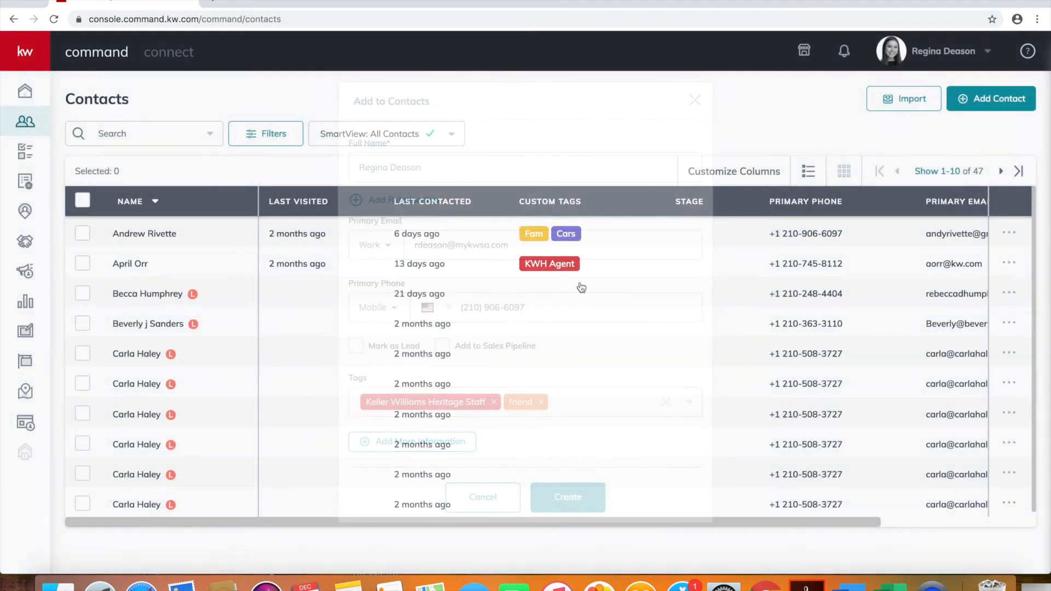
Search the Contacts list for the new contact and open her record
{"action": "scroll", "coordinate": [365, 316], "scroll_direction": "left", "scroll_amount": 5}
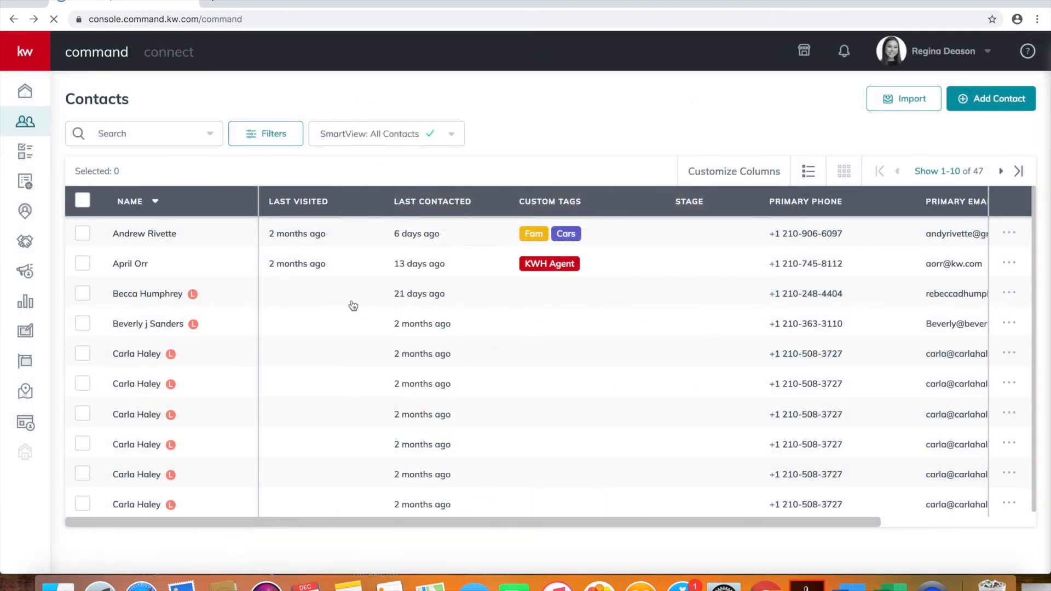
{"action": "left_click", "coordinate": [25, 129]}
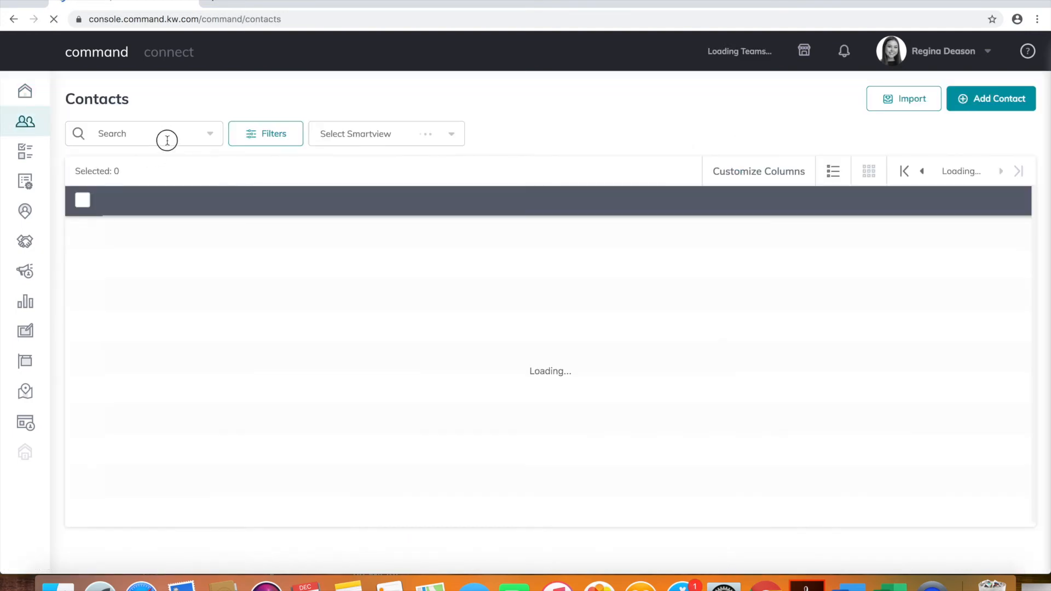
{"action": "left_click", "coordinate": [166, 138]}
{"action": "type", "text": "reg"}
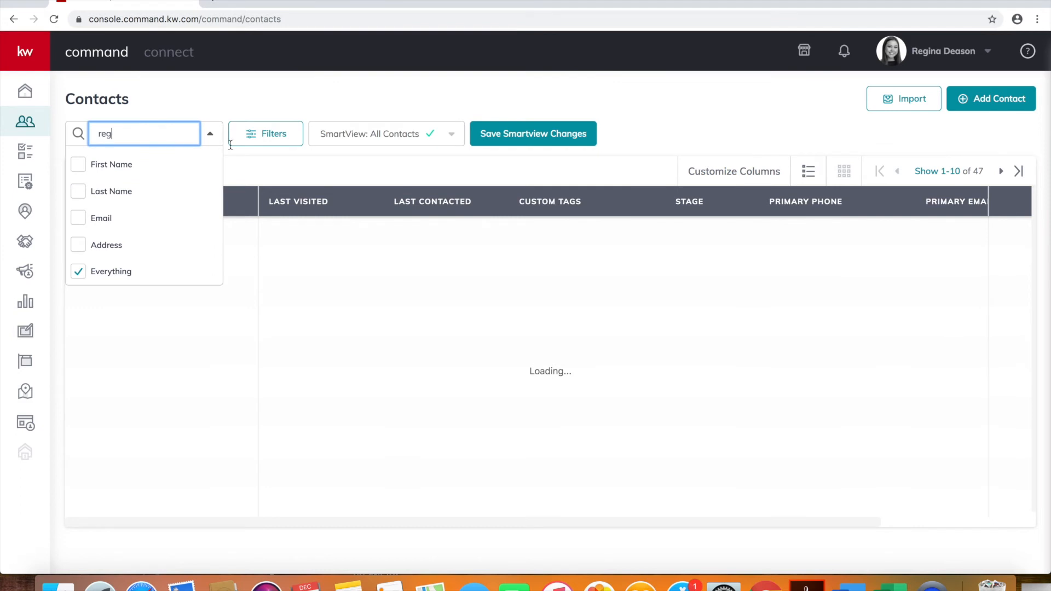
{"action": "left_click", "coordinate": [344, 163]}
{"action": "left_click", "coordinate": [169, 263]}
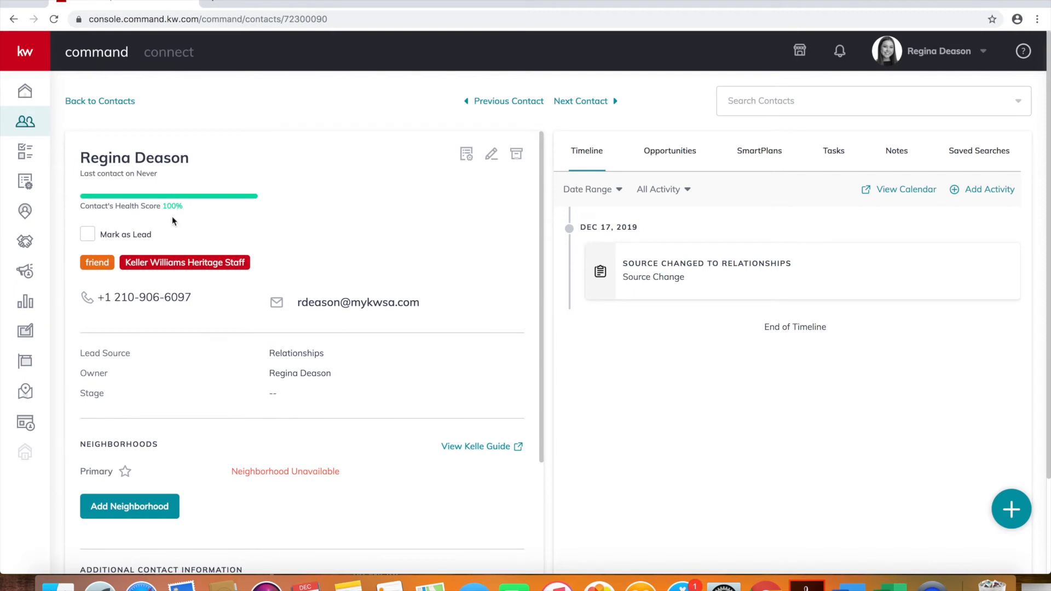
Search the neighborhoods for 'shava' and add Shavano Park to the contact
{"action": "scroll", "coordinate": [171, 216], "scroll_direction": "down", "scroll_amount": 5}
{"action": "left_click", "coordinate": [155, 373]}
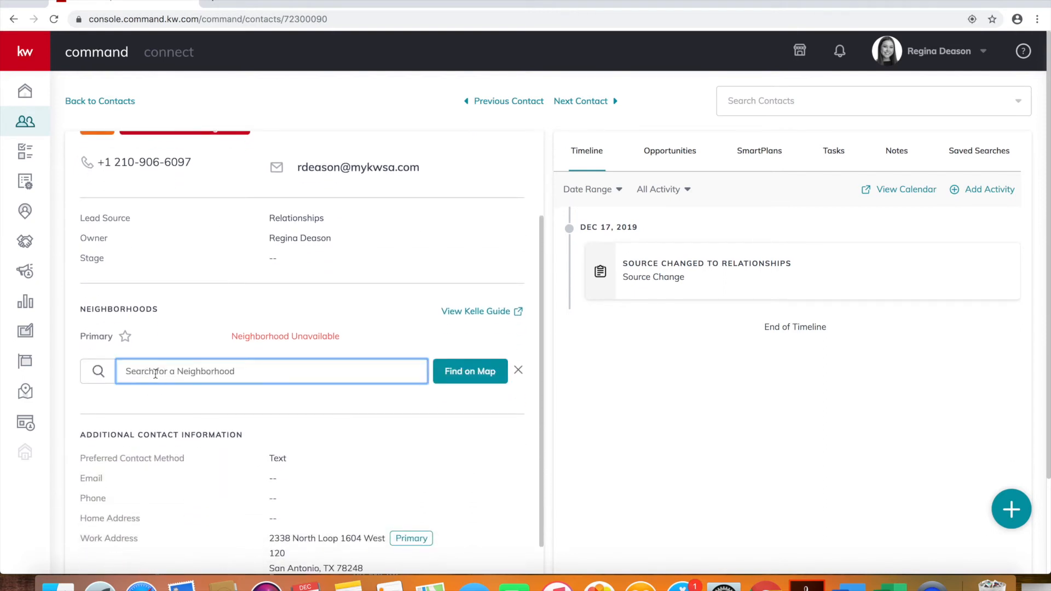
{"action": "scroll", "coordinate": [250, 249], "scroll_direction": "down", "scroll_amount": 1}
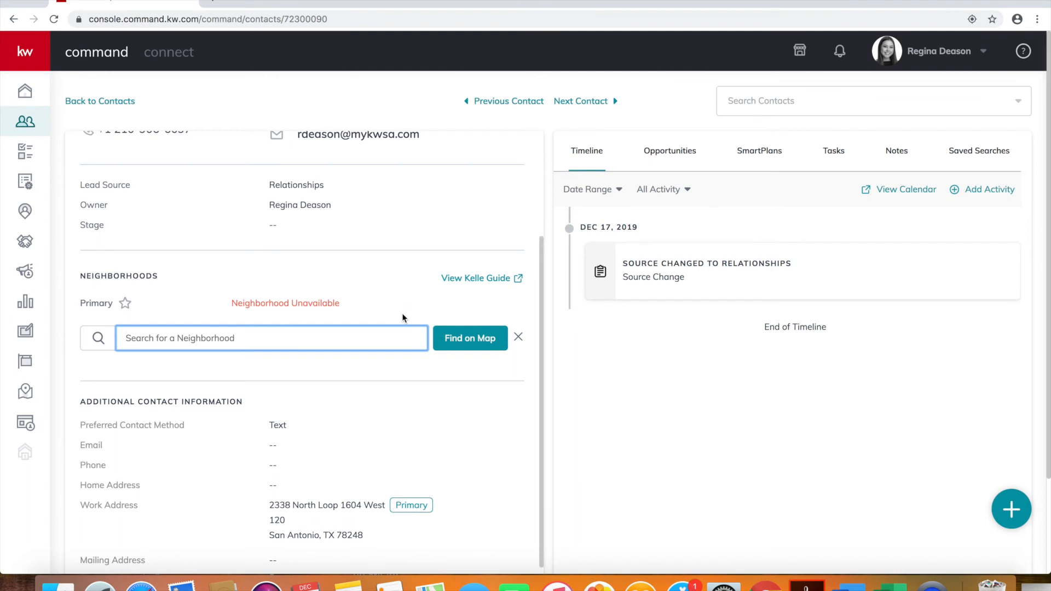
{"action": "type", "text": "shavano par"}
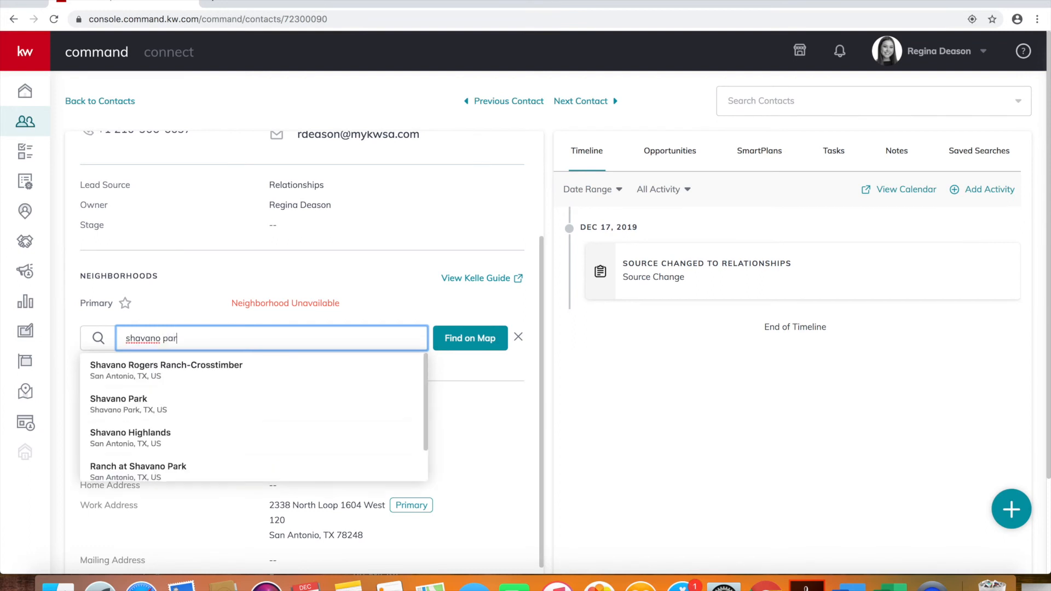
{"action": "left_click", "coordinate": [353, 403]}
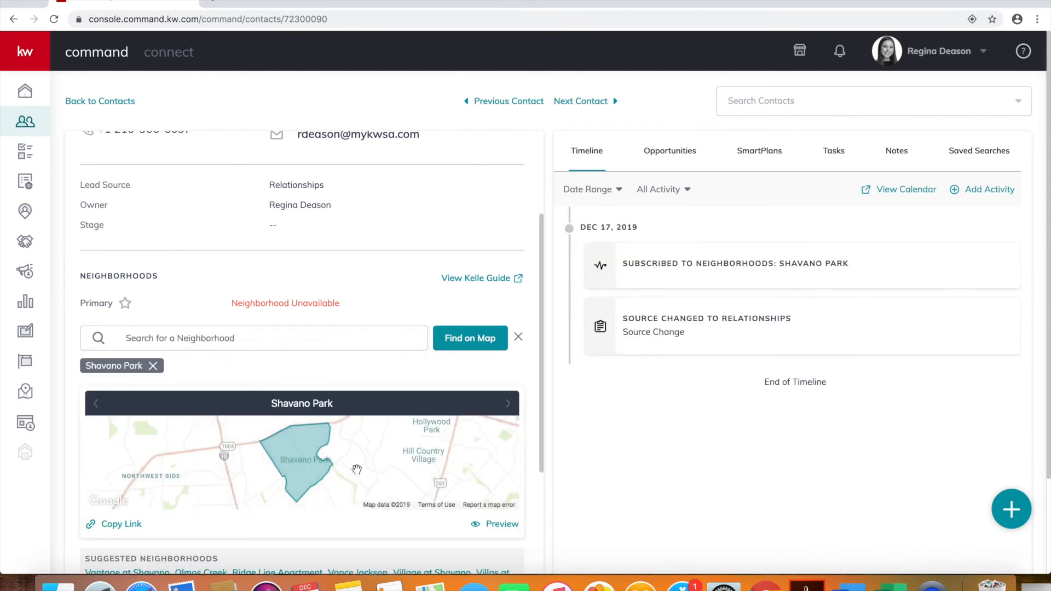
Preview the Shavano Park Neighborhood Snapshot page in a new tab, then go back to the contact record
{"action": "left_click", "coordinate": [491, 525]}
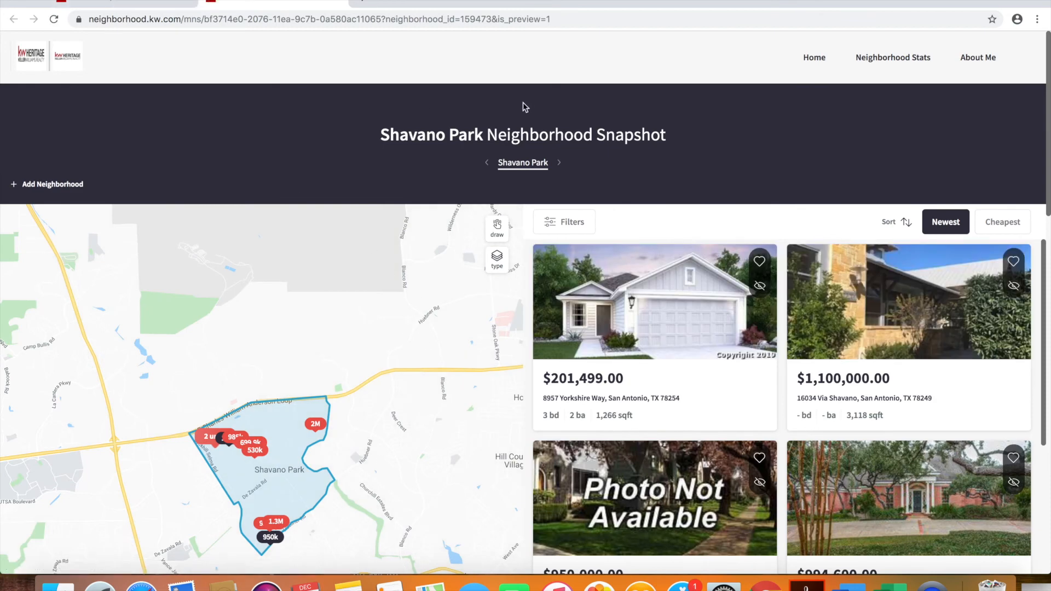
{"action": "left_click", "coordinate": [167, 3]}
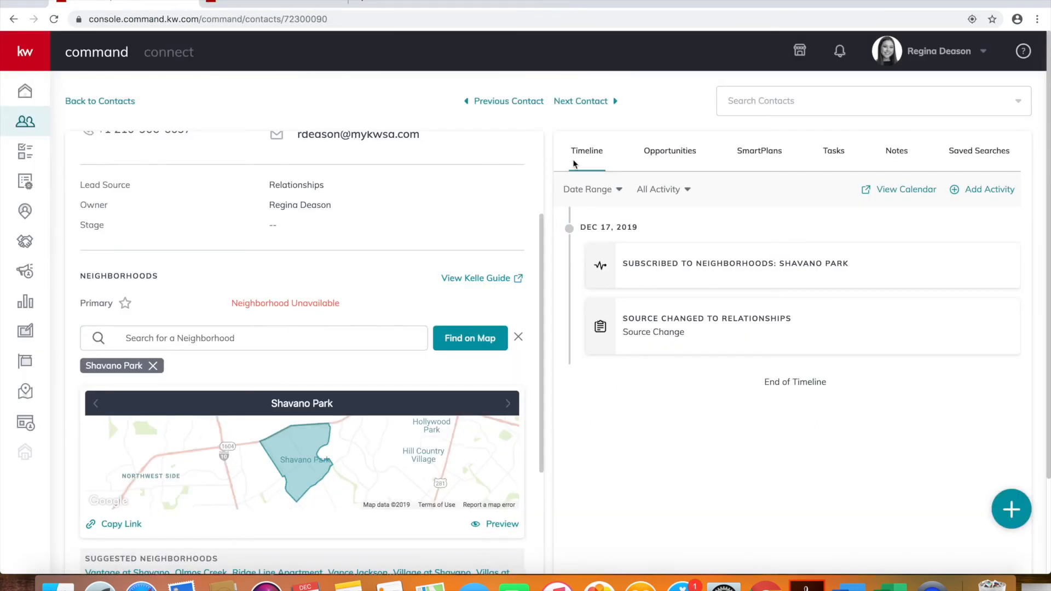
From the contact's SmartPlans, add and confirm the Monthly Neighborhood Nurture plan
{"action": "left_click", "coordinate": [767, 157]}
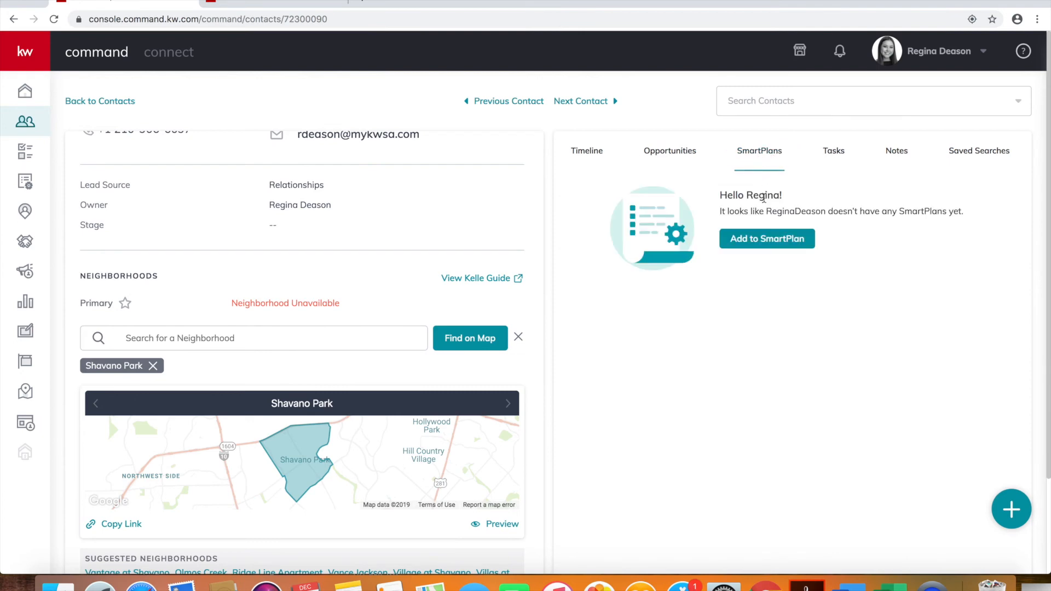
{"action": "left_click", "coordinate": [765, 241]}
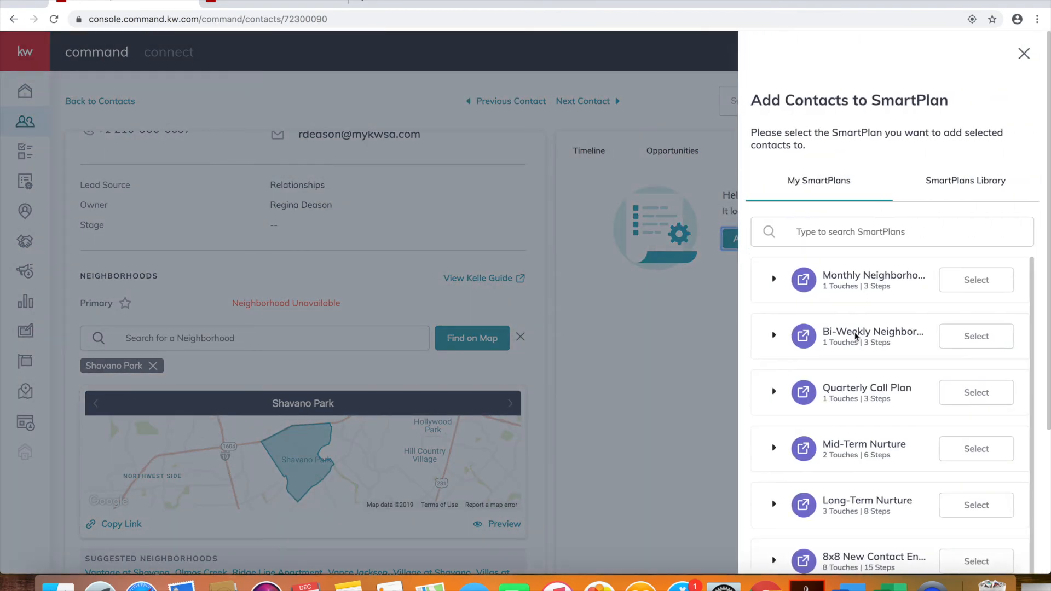
{"action": "left_click", "coordinate": [972, 278]}
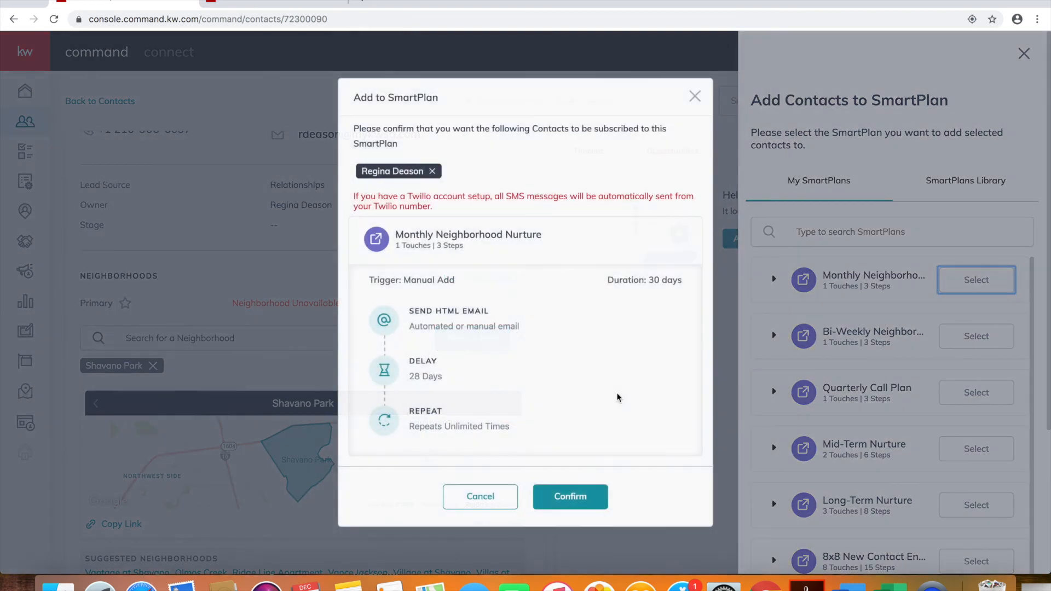
{"action": "left_click", "coordinate": [600, 496]}
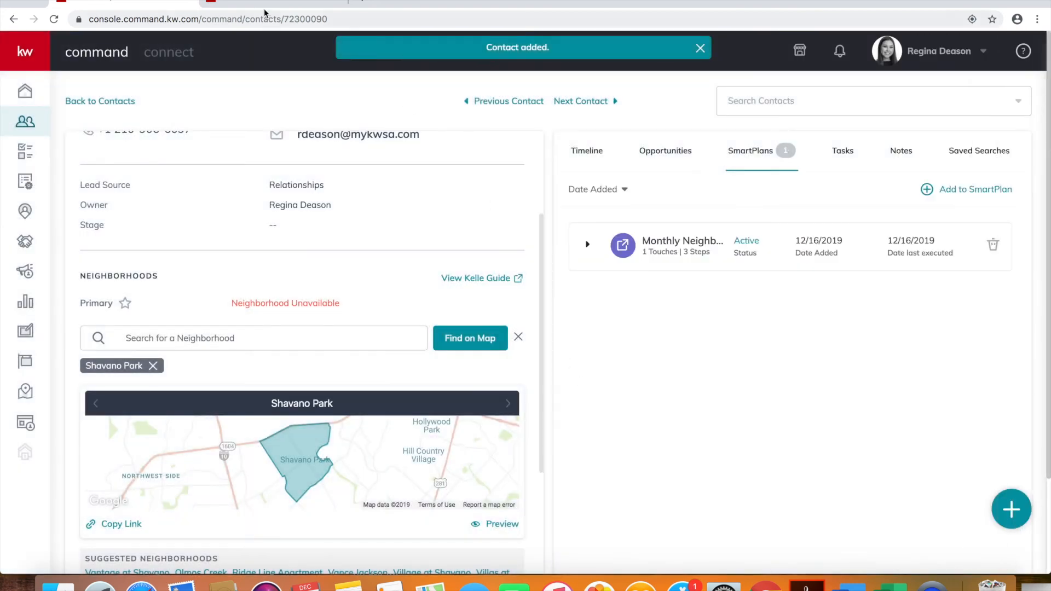
Recheck the Shavano Park snapshot page, then review the contact record showing the active plan
{"action": "left_click", "coordinate": [265, 3]}
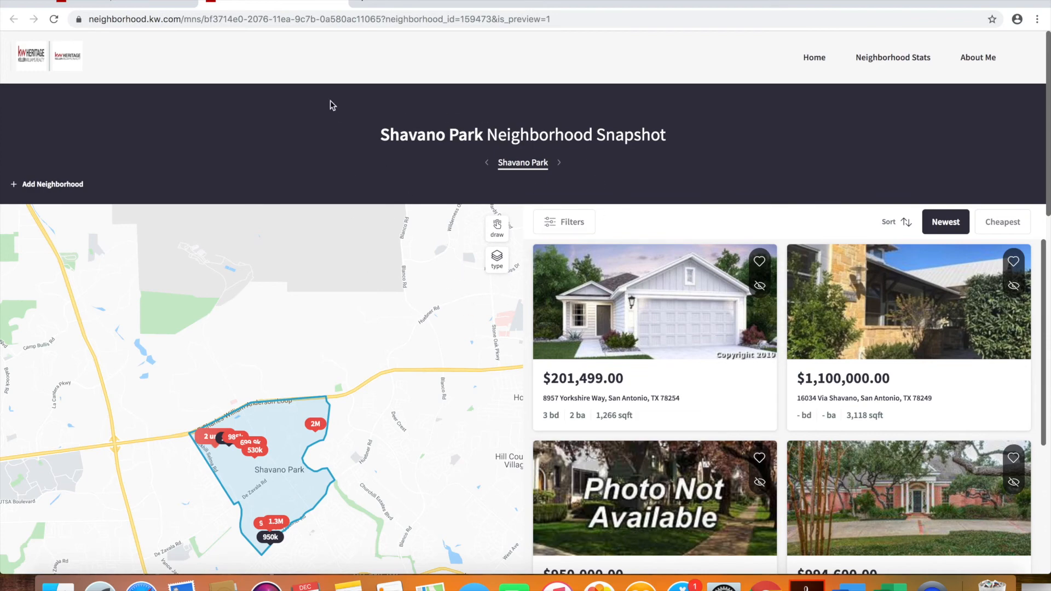
{"action": "left_click", "coordinate": [137, 2]}
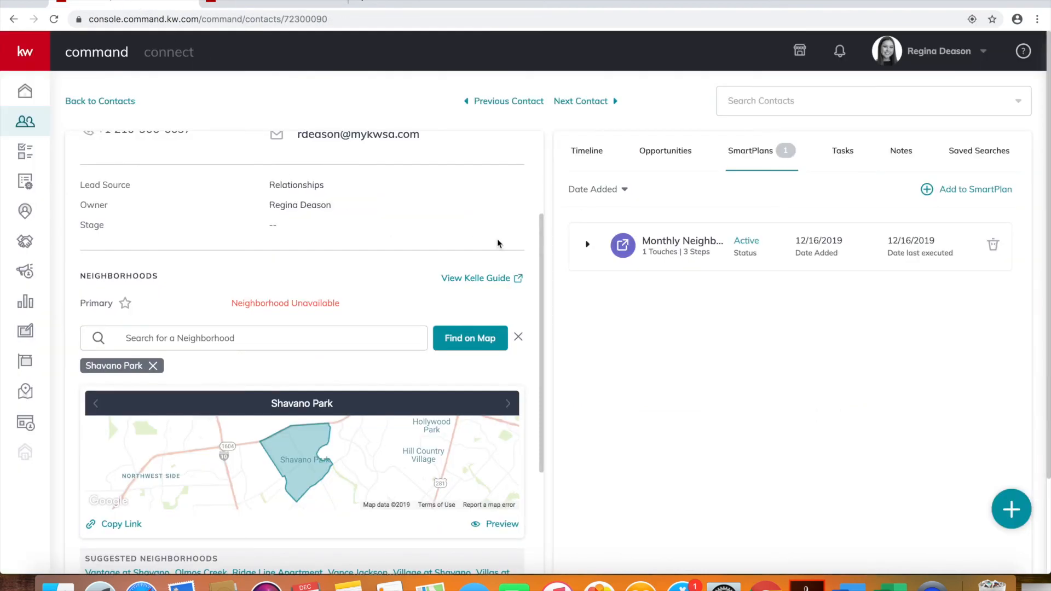
{"action": "scroll", "coordinate": [499, 244], "scroll_direction": "up", "scroll_amount": 3}
{"action": "scroll", "coordinate": [451, 364], "scroll_direction": "down", "scroll_amount": 6}
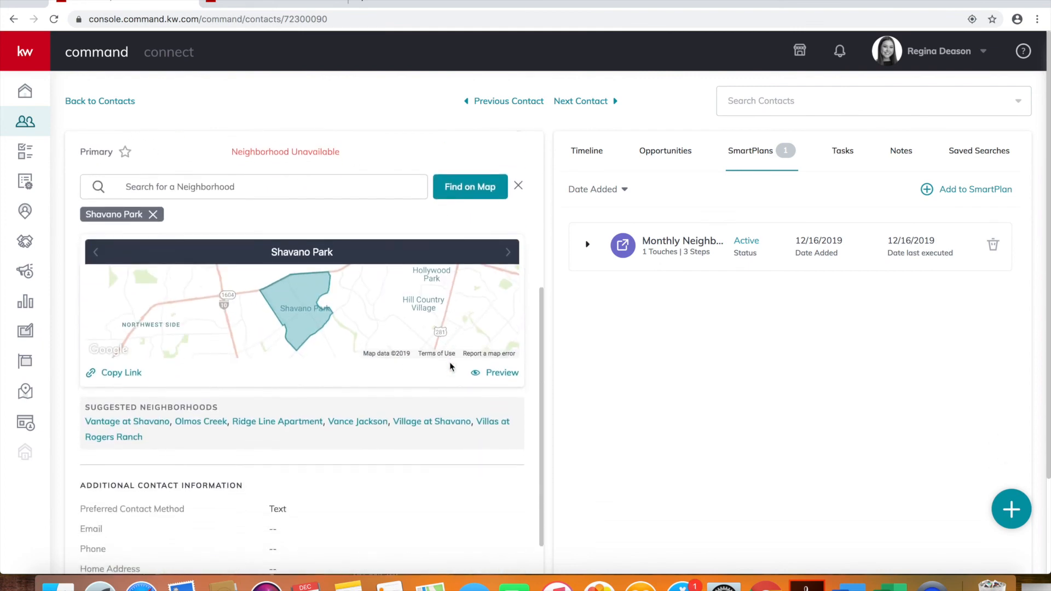
{"action": "scroll", "coordinate": [451, 363], "scroll_direction": "up", "scroll_amount": 4}
{"action": "scroll", "coordinate": [451, 367], "scroll_direction": "up", "scroll_amount": 3}
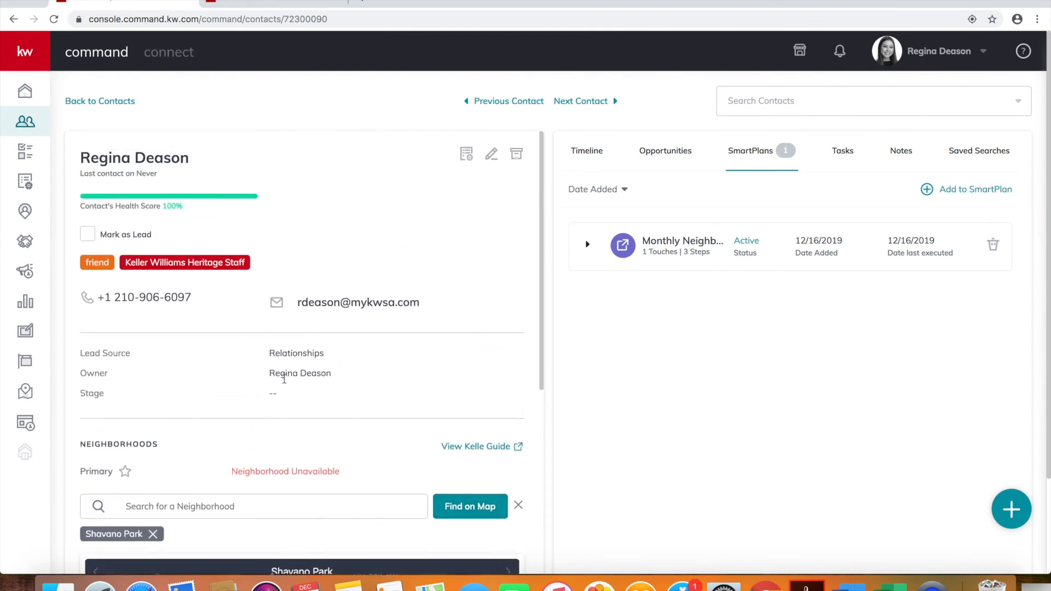